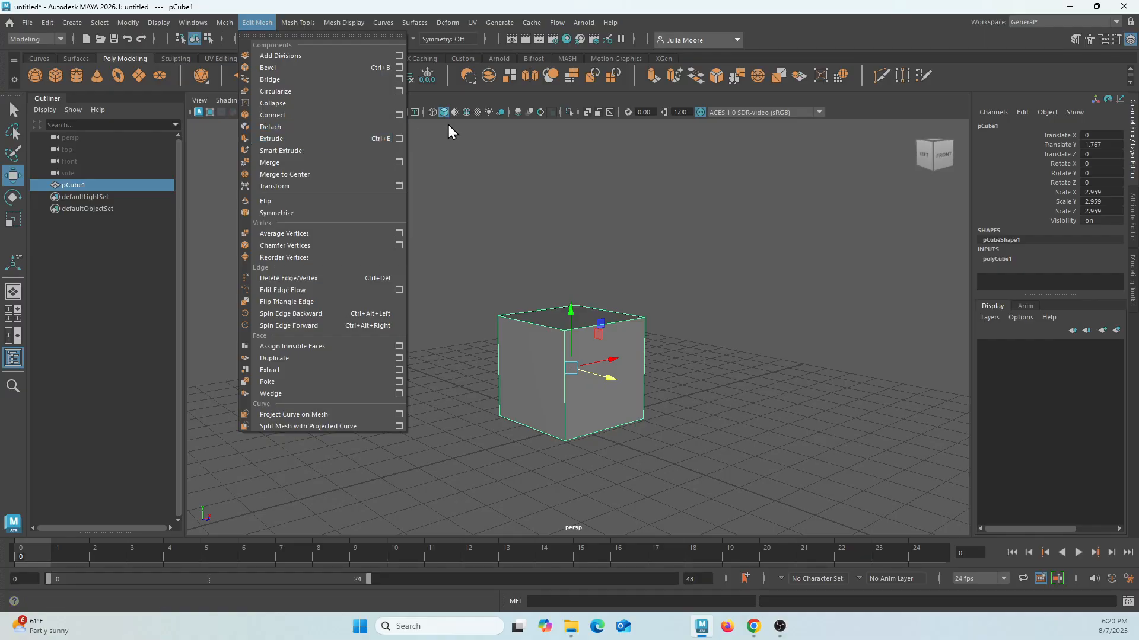
Step: Extrude the cube's top face upward by about 1.3 units in local Z
{"action": "left_click", "coordinate": [654, 88]}
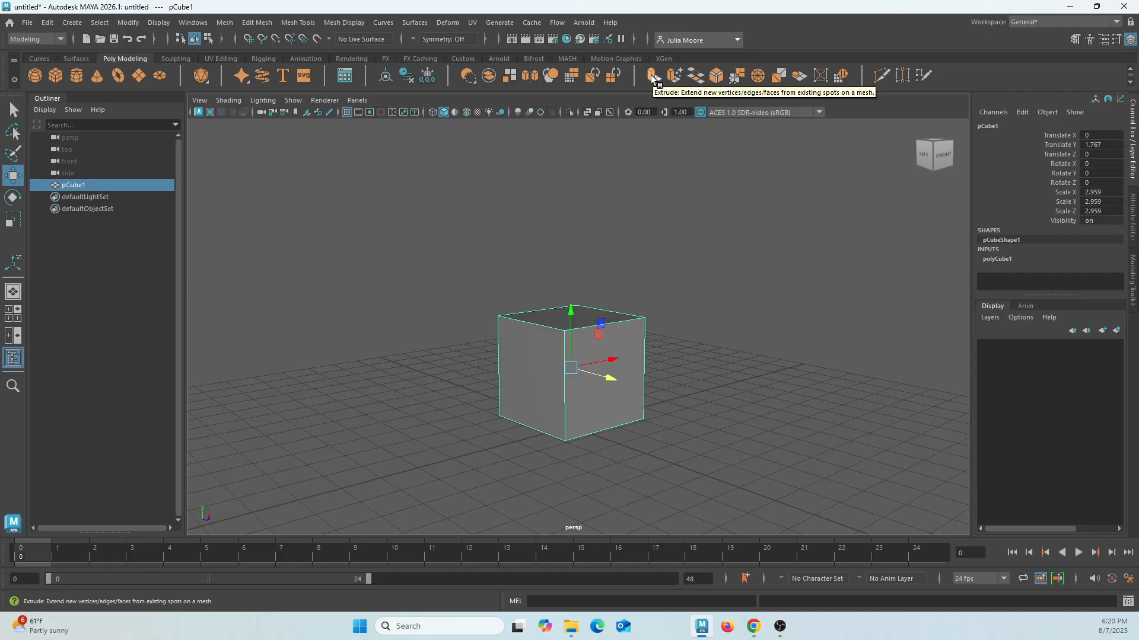
{"action": "right_click_drag", "start_coordinate": [579, 285], "coordinate": [585, 310]}
{"action": "left_click", "coordinate": [557, 317]}
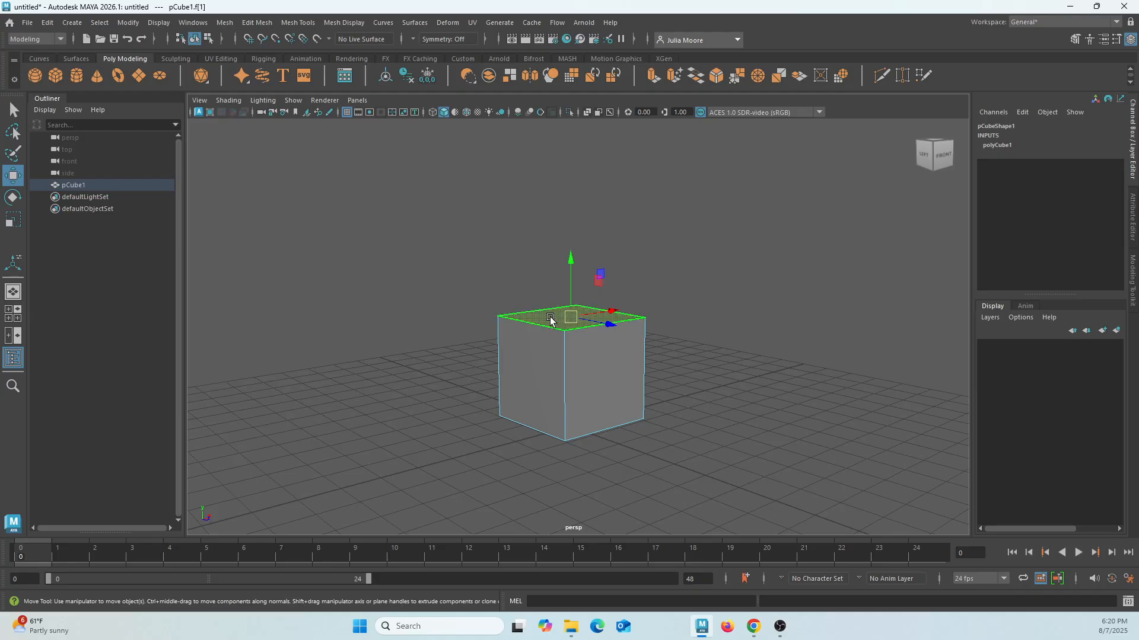
{"action": "left_click", "coordinate": [254, 24]}
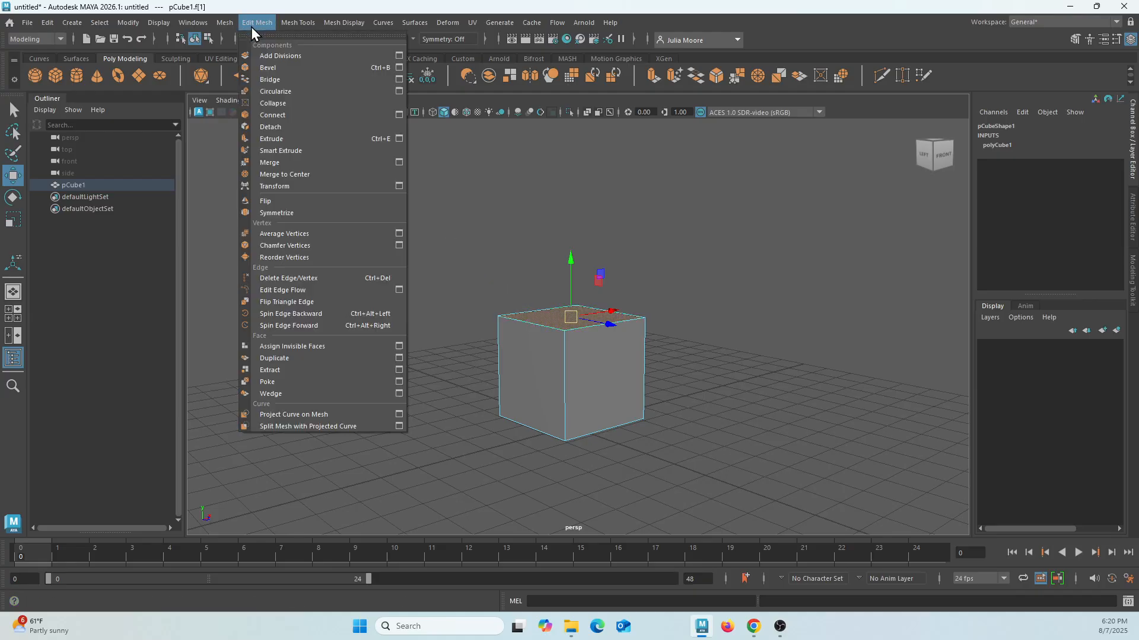
{"action": "left_click", "coordinate": [294, 139]}
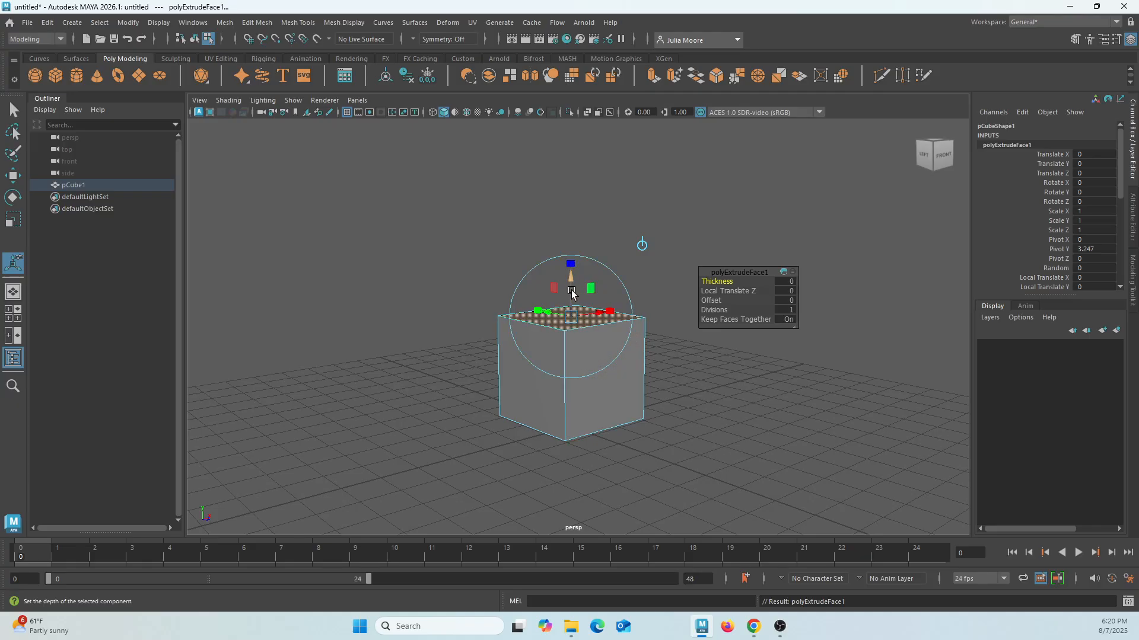
{"action": "left_click_drag", "start_coordinate": [571, 292], "coordinate": [571, 243]}
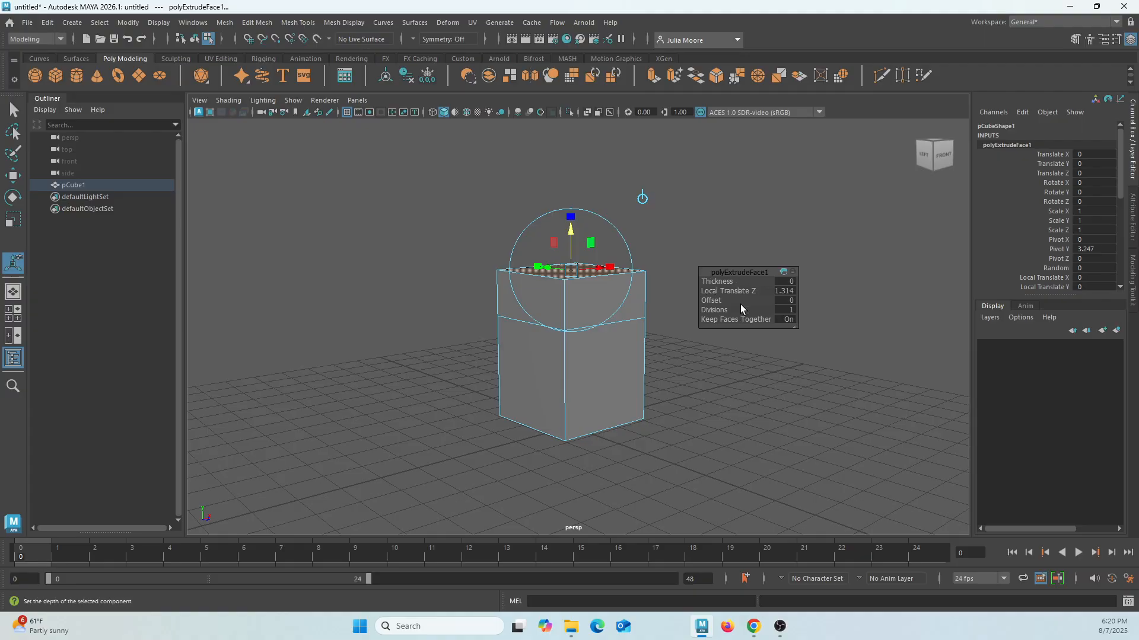
Step: Set the top extrusion's Thickness to 0.1, Offset to 0.6 and Divisions to 6
{"action": "left_click", "coordinate": [732, 283]}
{"action": "left_click_drag", "start_coordinate": [731, 282], "coordinate": [720, 300]}
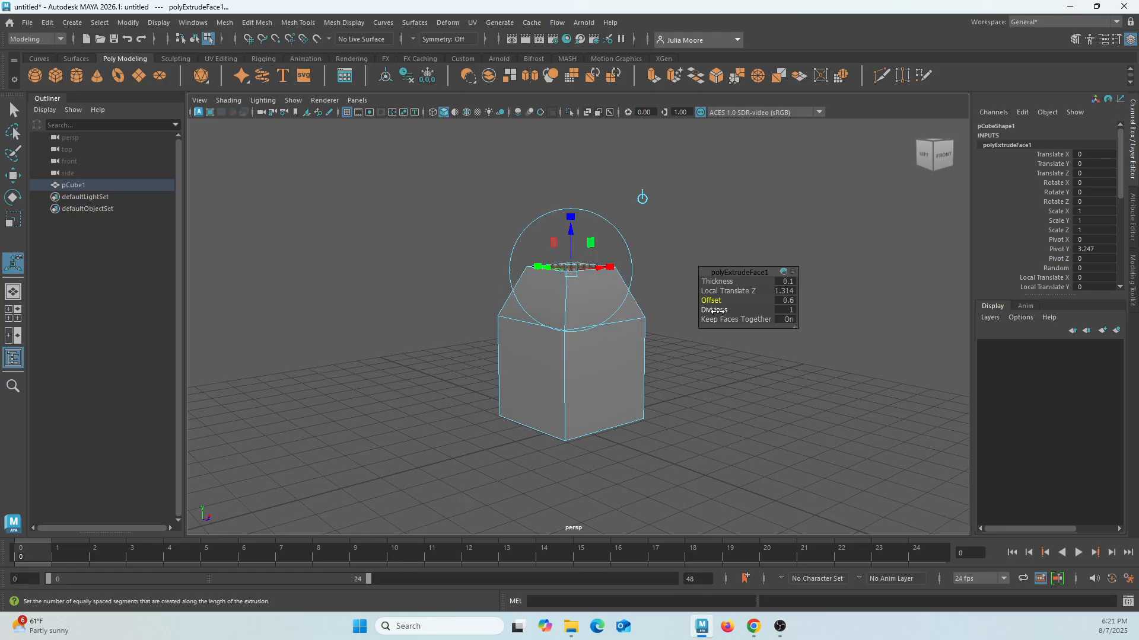
{"action": "left_click", "coordinate": [718, 310]}
{"action": "left_click_drag", "start_coordinate": [724, 310], "coordinate": [746, 310]}
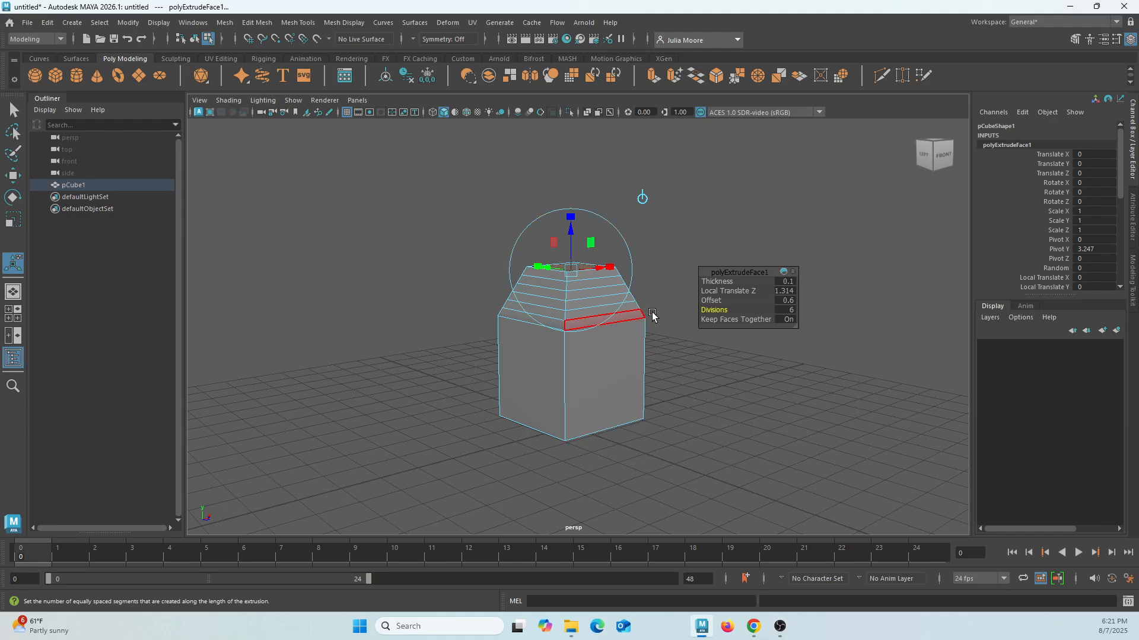
Step: Return the cube to object mode, deselect it and select the whole mesh again
{"action": "right_click", "coordinate": [593, 358]}
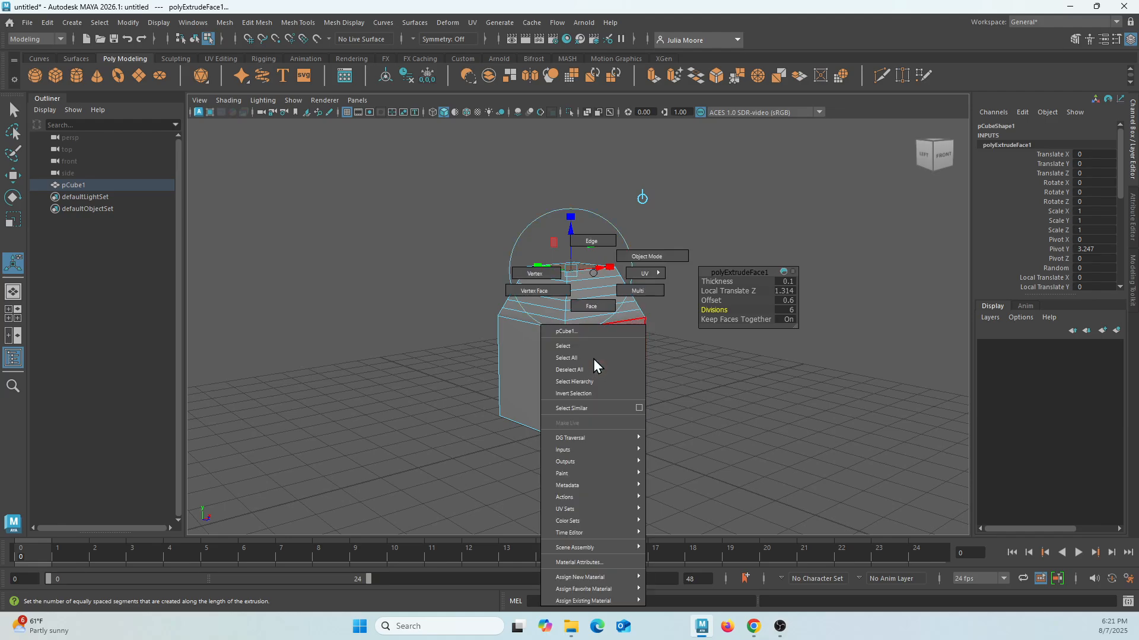
{"action": "left_click", "coordinate": [639, 259]}
{"action": "left_click", "coordinate": [671, 380]}
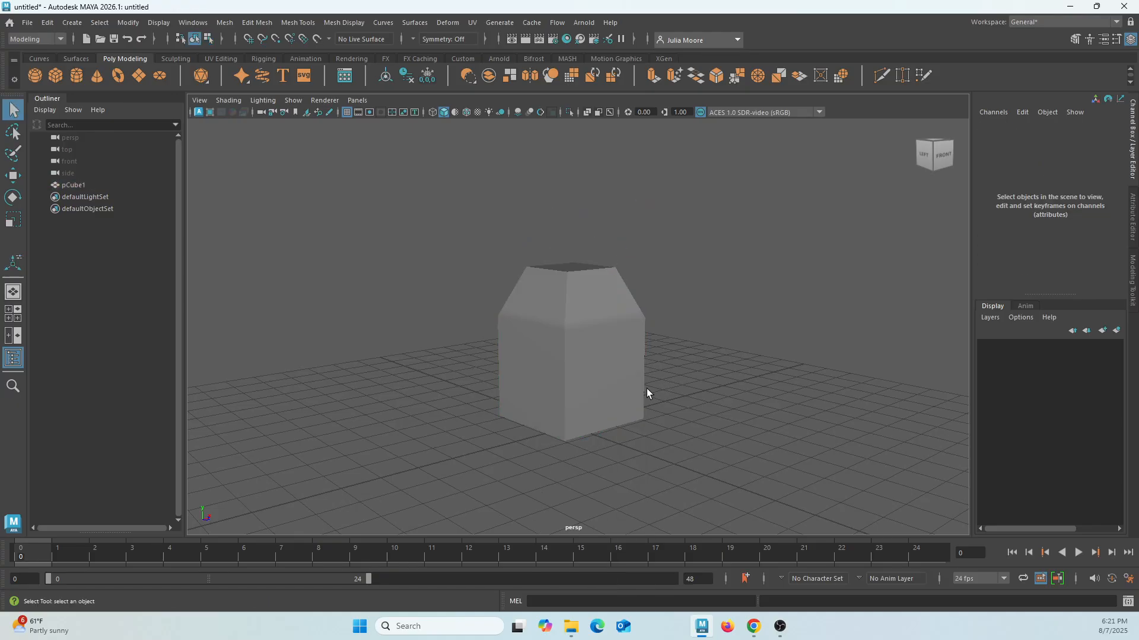
{"action": "left_click", "coordinate": [632, 383]}
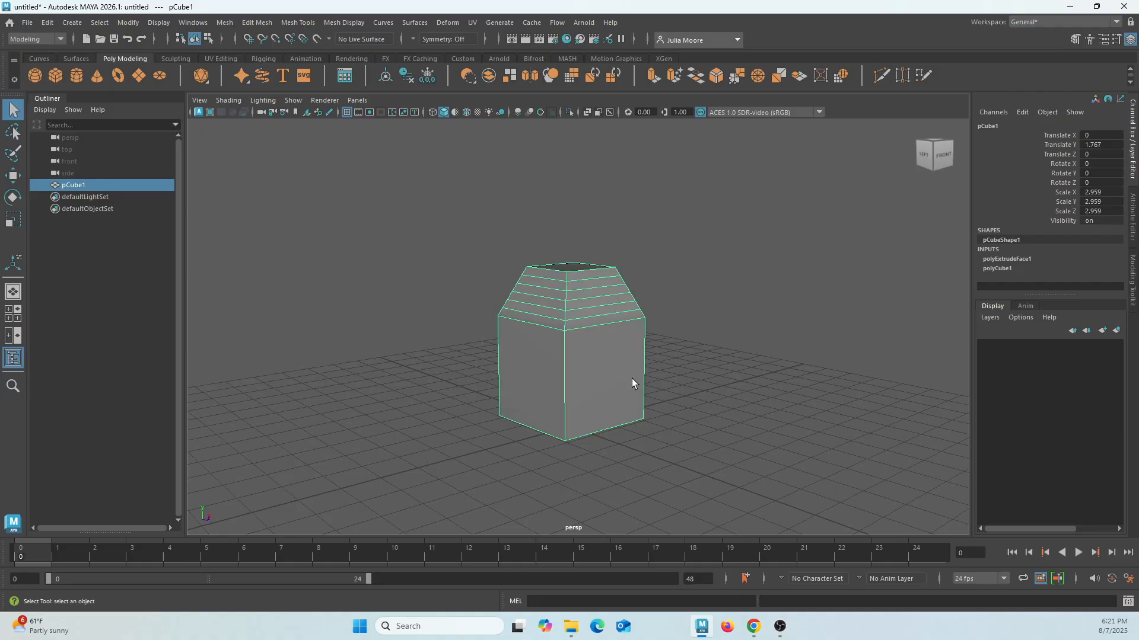
Step: In face mode, extrude the cube's left side face outward by about 2 cm
{"action": "right_click_drag", "start_coordinate": [544, 368], "coordinate": [544, 305]}
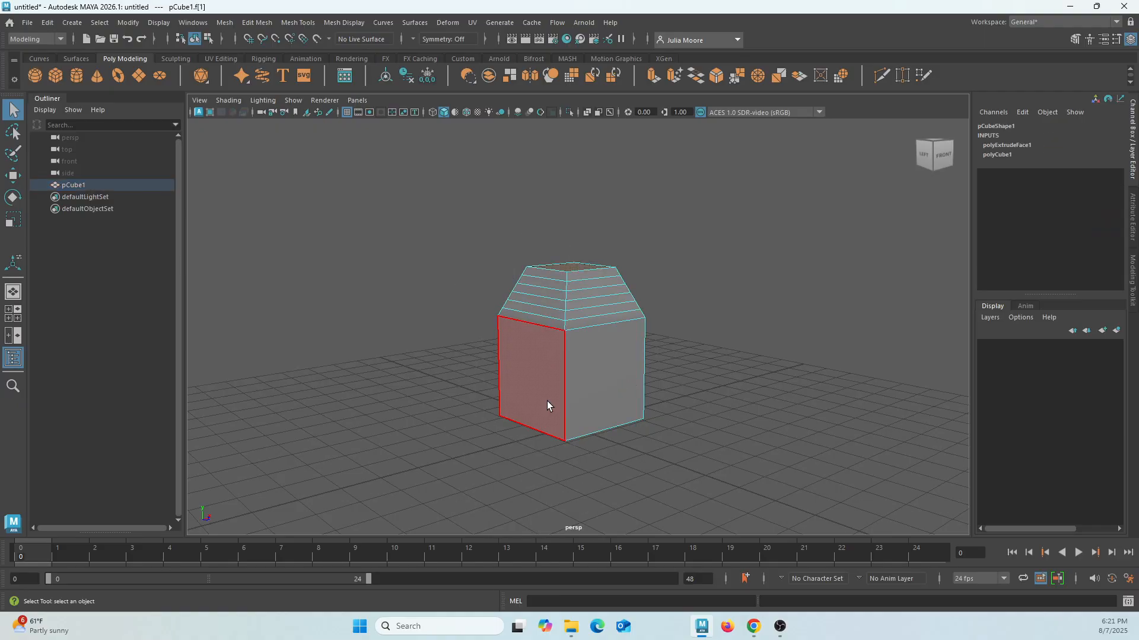
{"action": "left_click", "coordinate": [537, 380]}
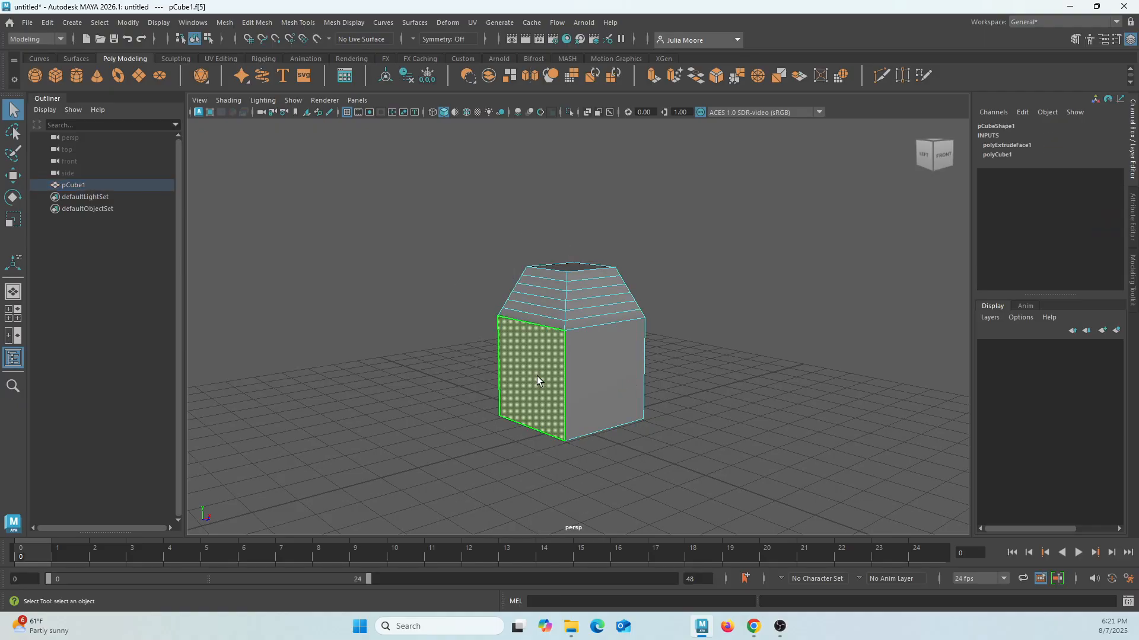
{"action": "key", "text": "ctrl+e"}
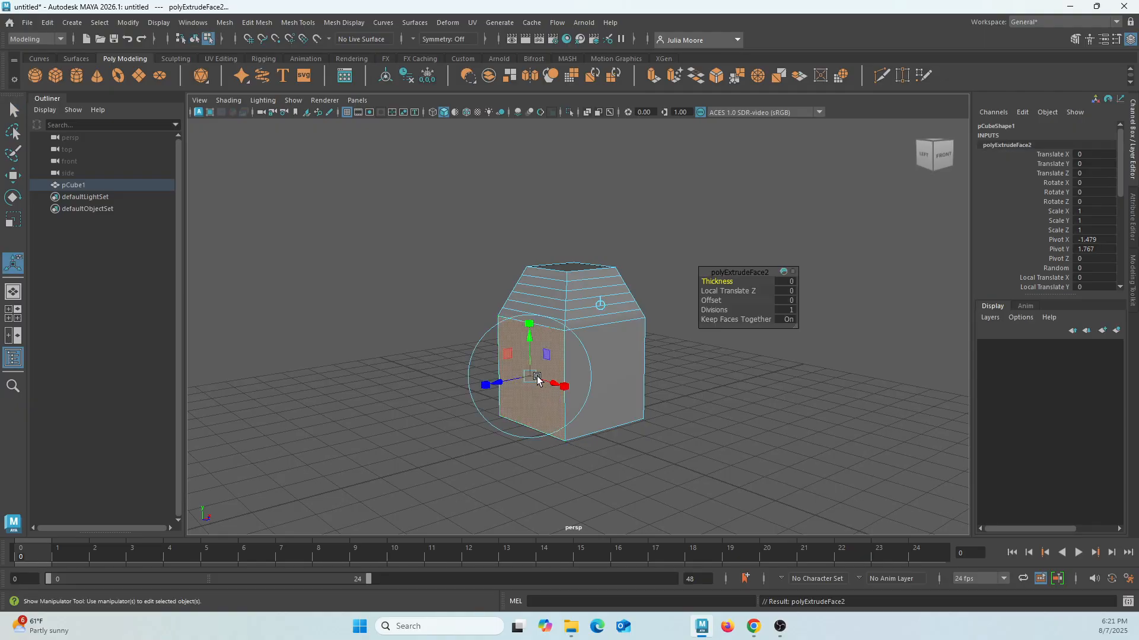
{"action": "left_click_drag", "start_coordinate": [524, 381], "coordinate": [460, 405]}
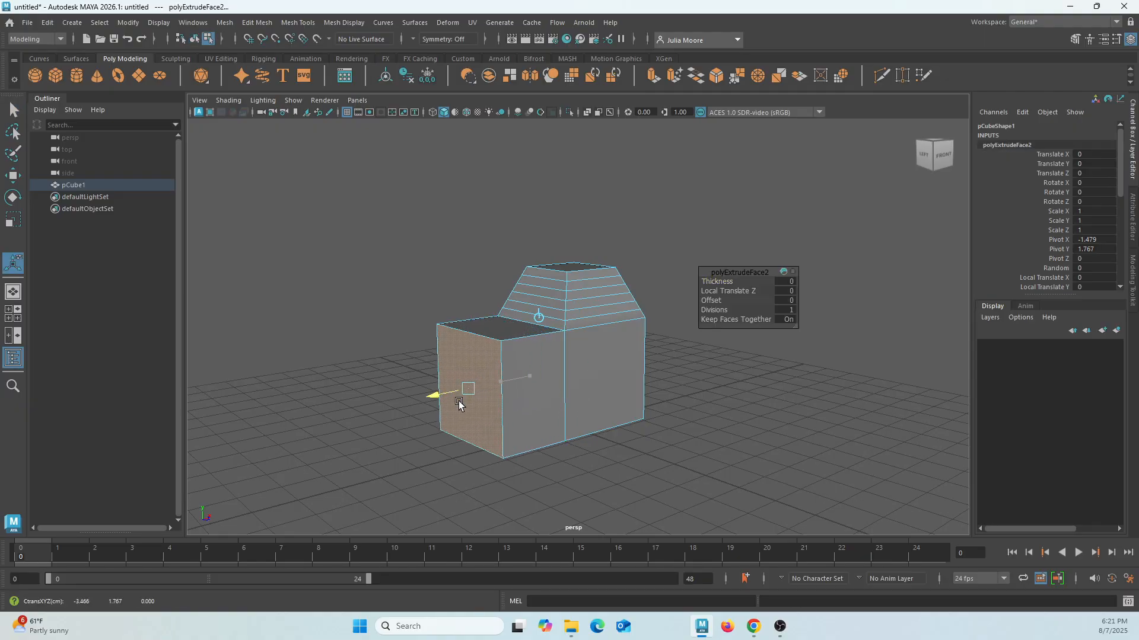
Step: Extrude the cube's front face outward by about 1.5 cm directly with the Move tool
{"action": "left_click", "coordinate": [601, 371]}
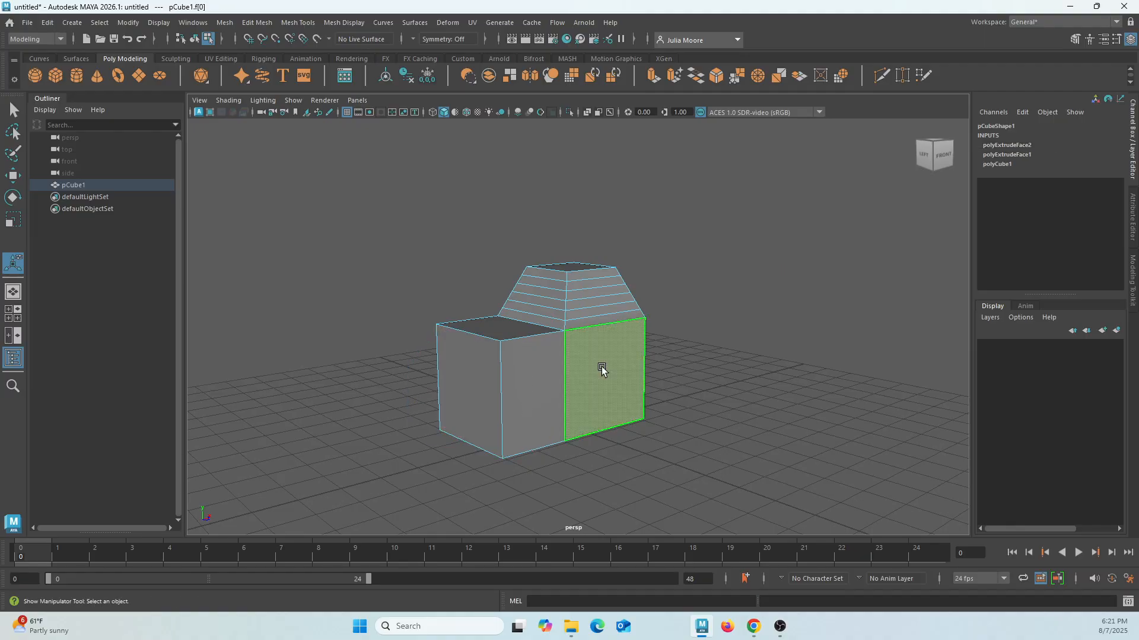
{"action": "key", "text": "w"}
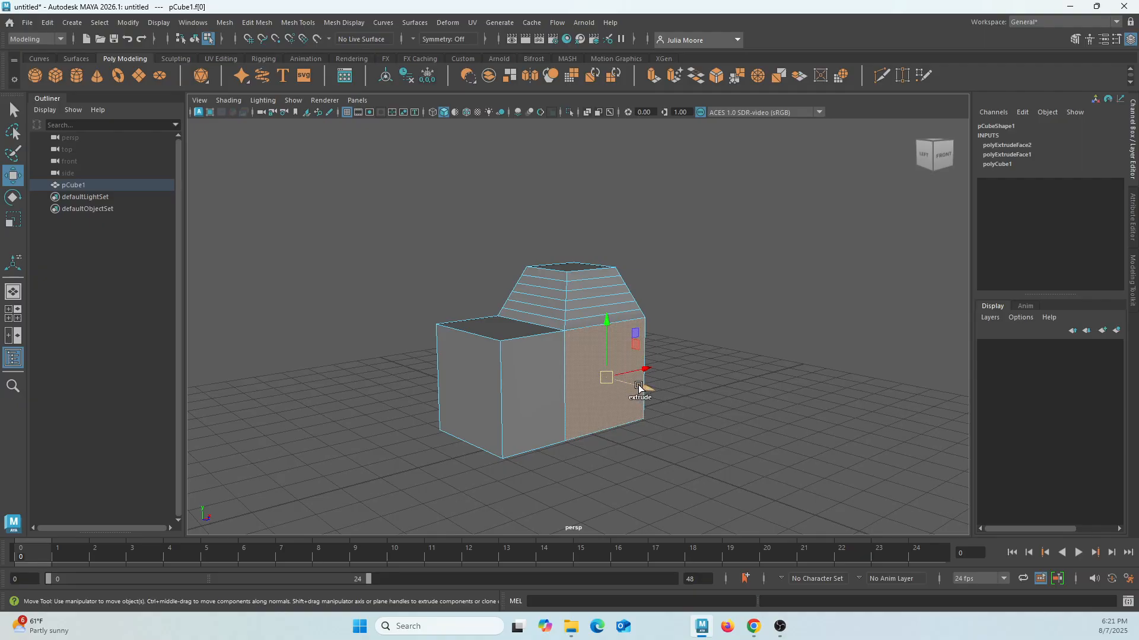
{"action": "left_click_drag", "start_coordinate": [637, 388], "coordinate": [682, 396], "text": "shift"}
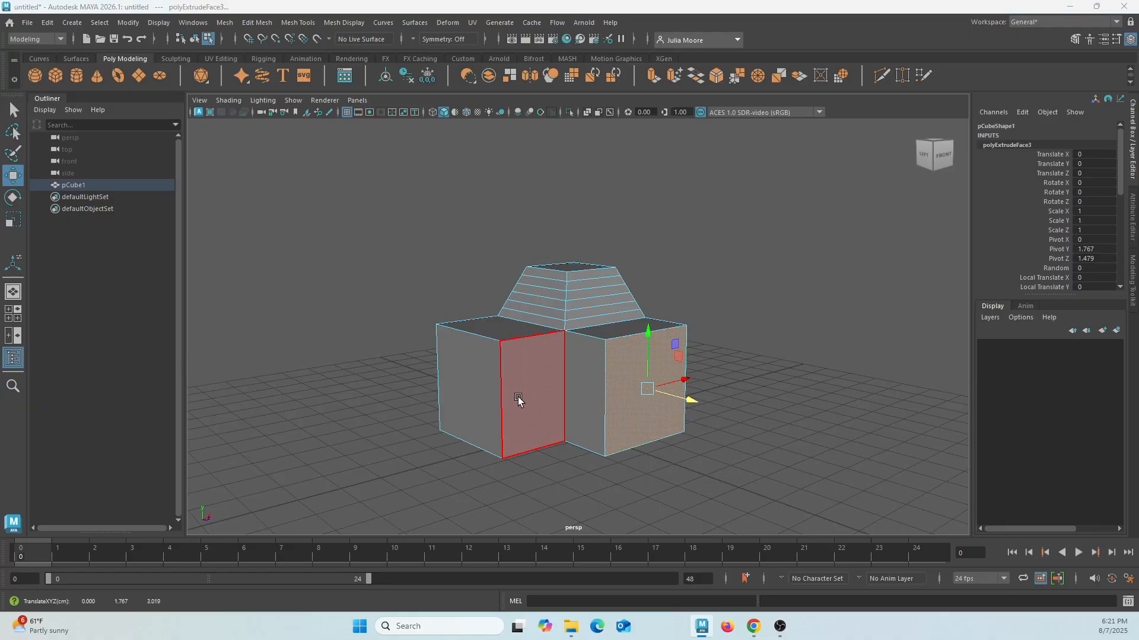
Step: Extrude the left block's end face about 2.1 cm further, then extrude the new segment's front-facing side outward and taper it
{"action": "left_click", "coordinate": [491, 395]}
{"action": "left_click_drag", "start_coordinate": [504, 382], "coordinate": [437, 399], "text": "shift"}
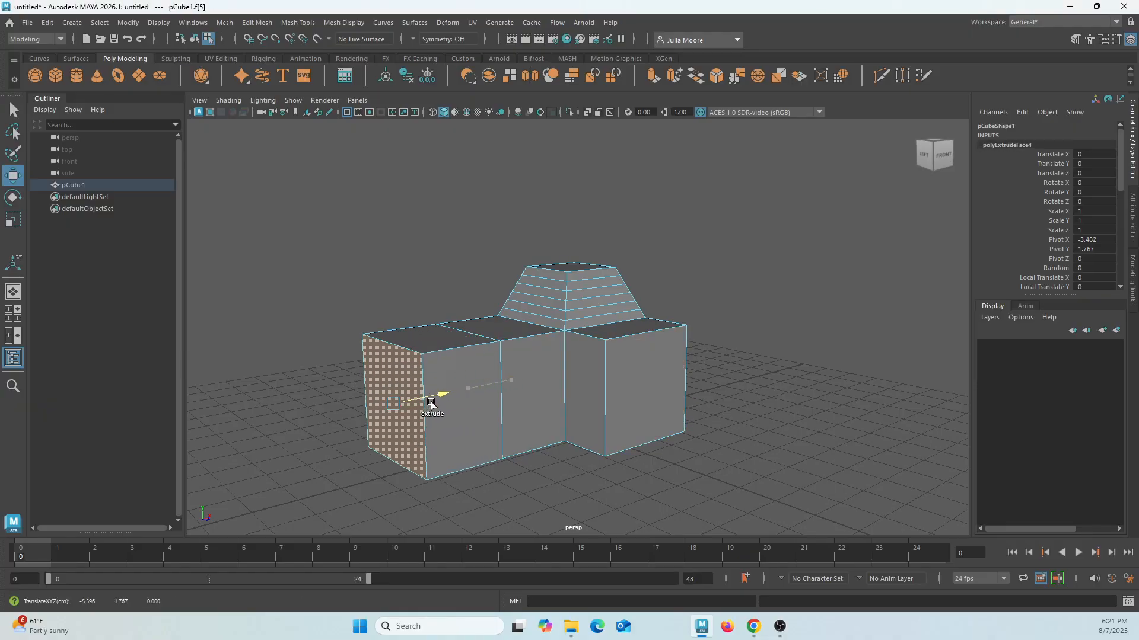
{"action": "left_click", "coordinate": [478, 411]}
{"action": "left_click_drag", "start_coordinate": [497, 427], "coordinate": [497, 467], "text": "shift"}
{"action": "key", "text": "r"}
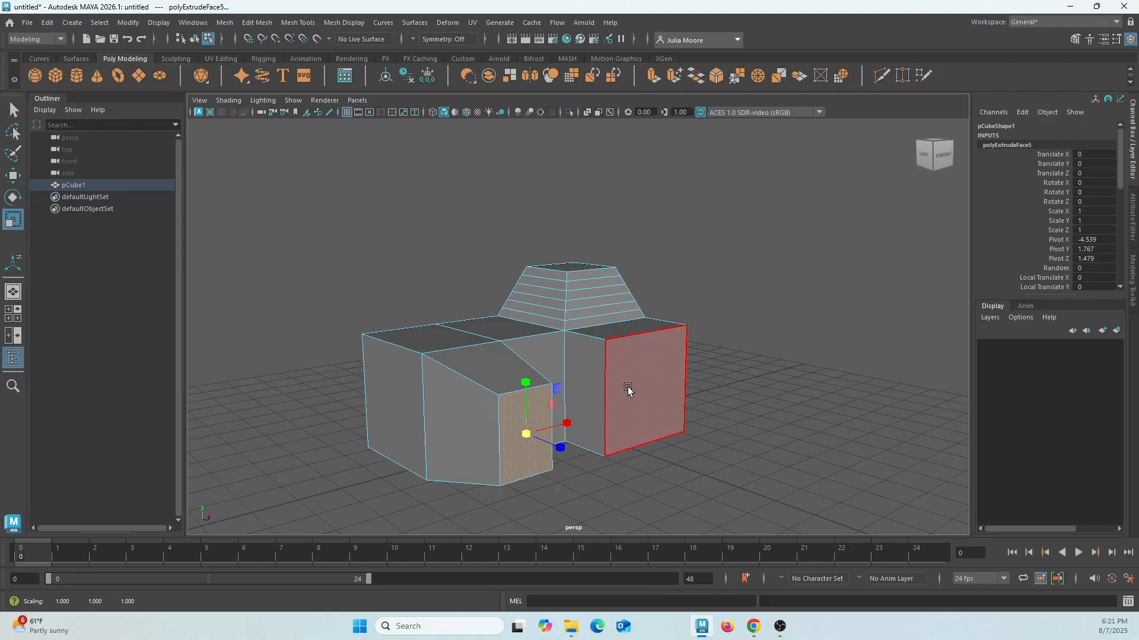
Step: Apply Extrude to the front block's end face, deselect it, then reselect the face and move it outward about 1.3 cm
{"action": "left_click", "coordinate": [616, 403]}
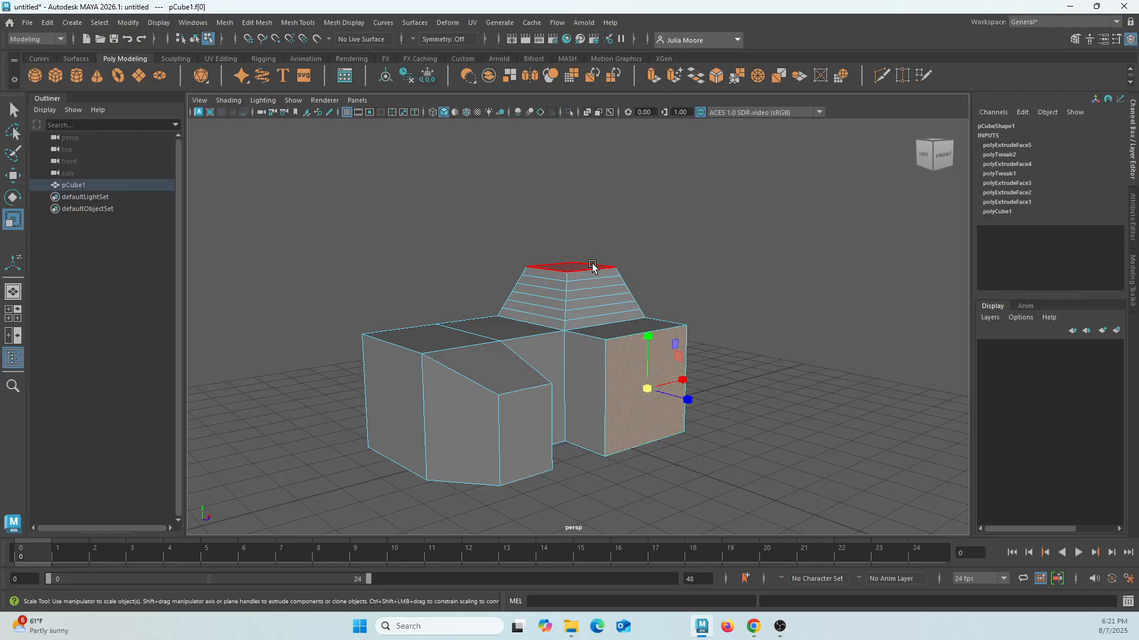
{"action": "left_click", "coordinate": [259, 22]}
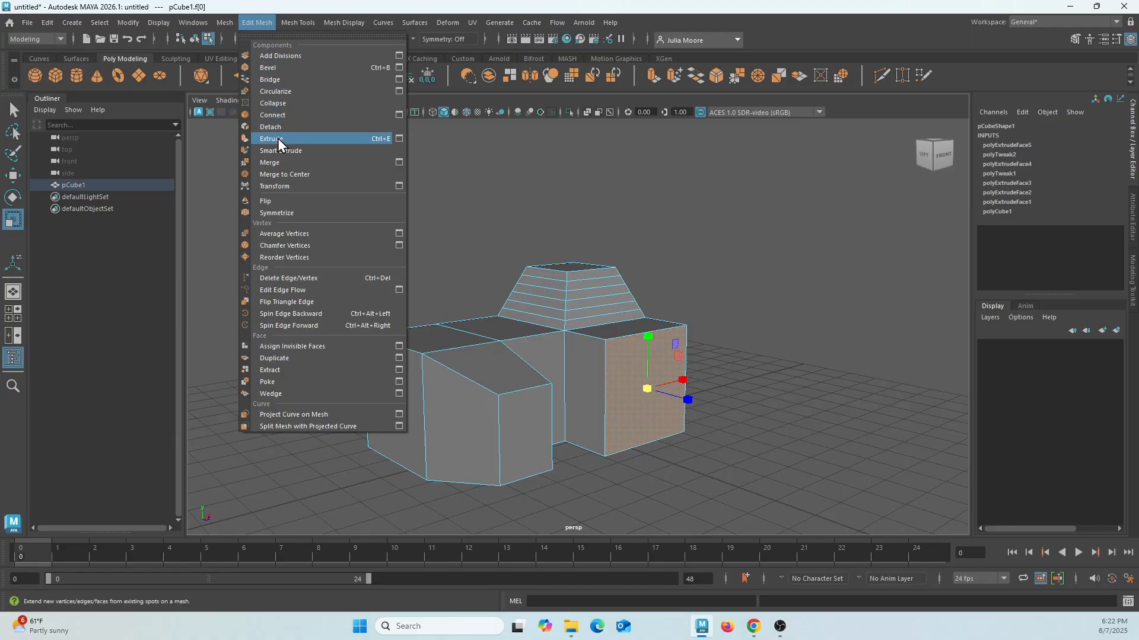
{"action": "left_click", "coordinate": [295, 140]}
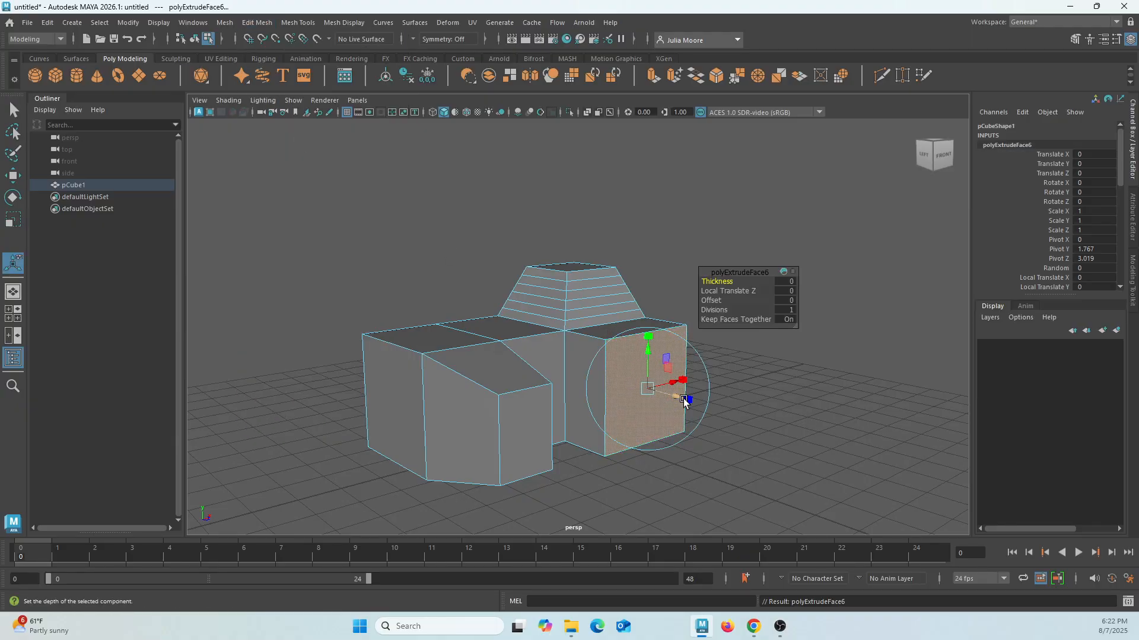
{"action": "left_click", "coordinate": [820, 189]}
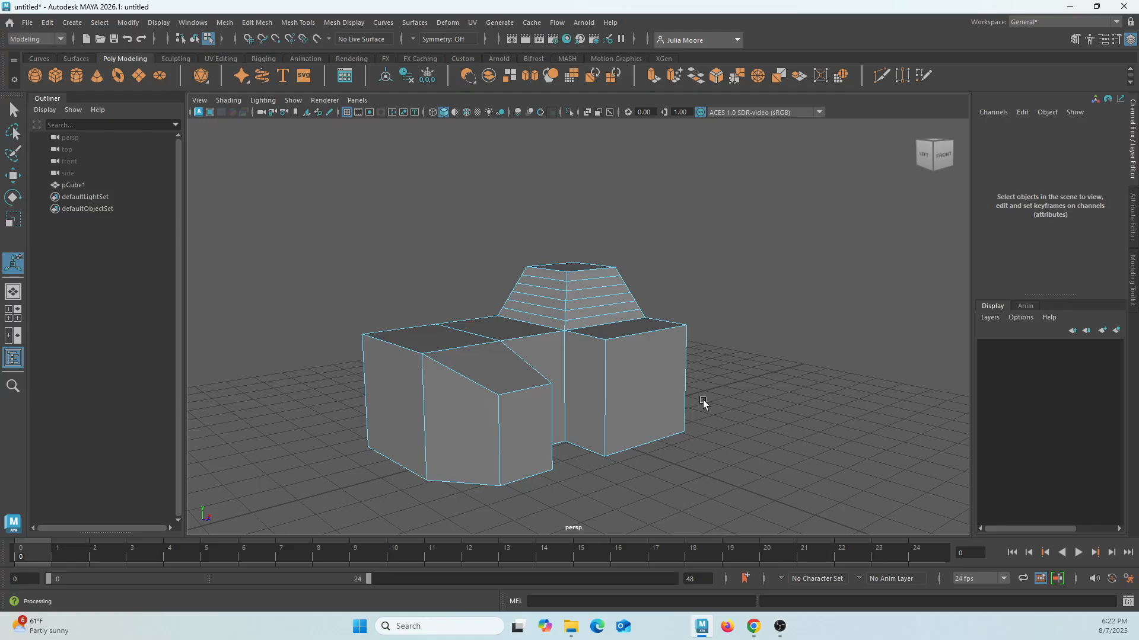
{"action": "left_click", "coordinate": [655, 388]}
{"action": "key", "text": "w"}
{"action": "left_click_drag", "start_coordinate": [666, 389], "coordinate": [710, 409]}
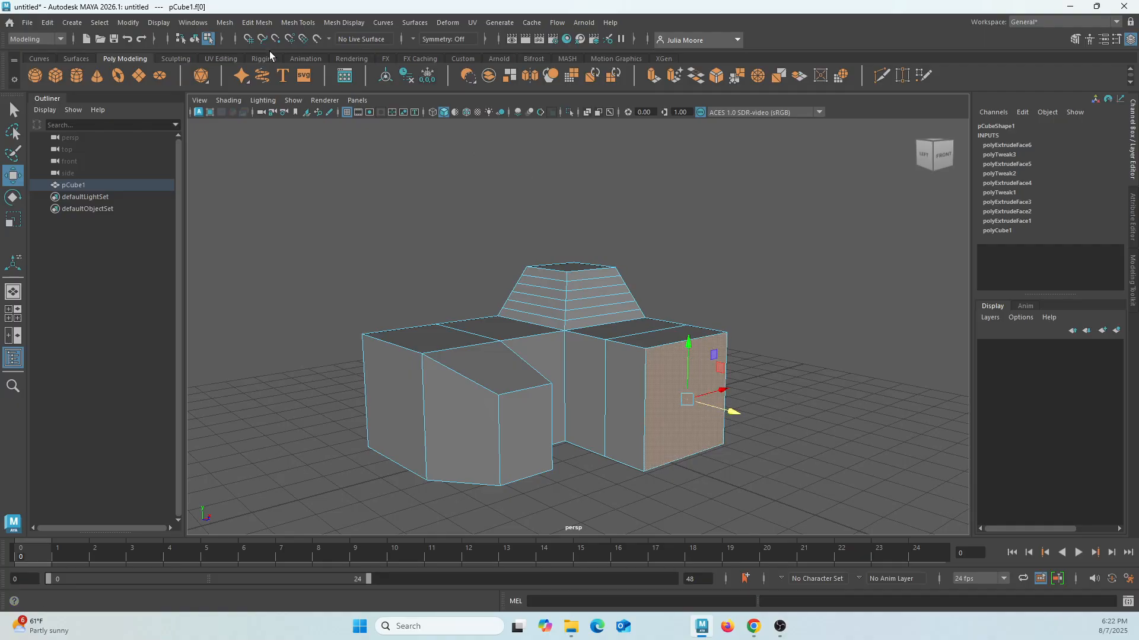
Step: Extrude the front block's end face in place without pulling it out, and clear the selection
{"action": "left_click", "coordinate": [258, 23]}
{"action": "left_click", "coordinate": [287, 151]}
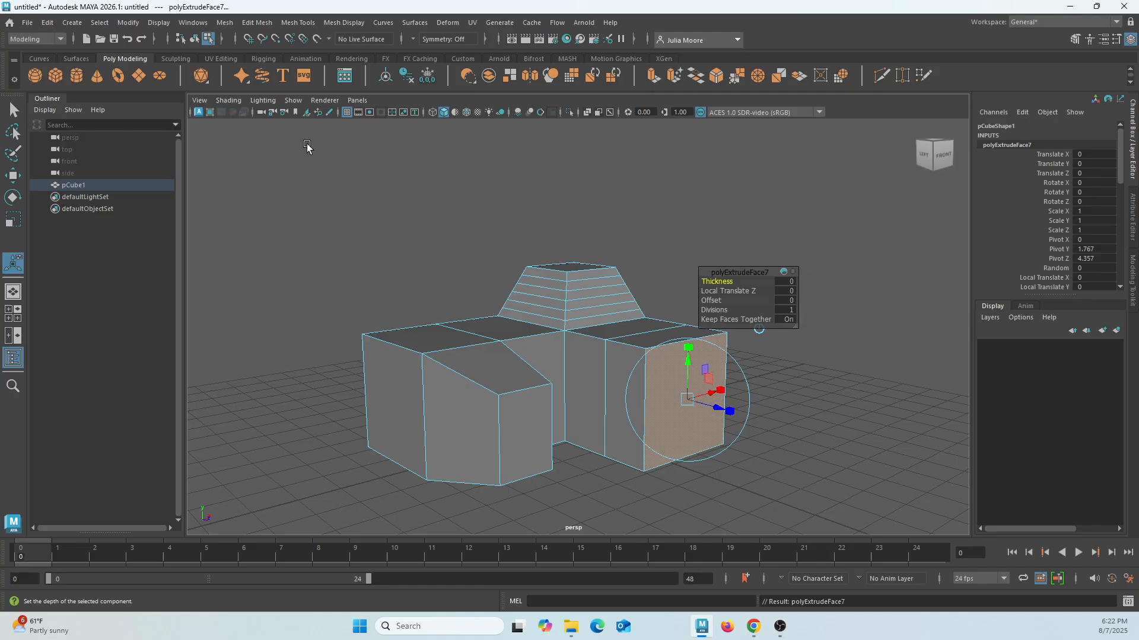
{"action": "left_click", "coordinate": [770, 170]}
{"action": "left_click", "coordinate": [256, 22]}
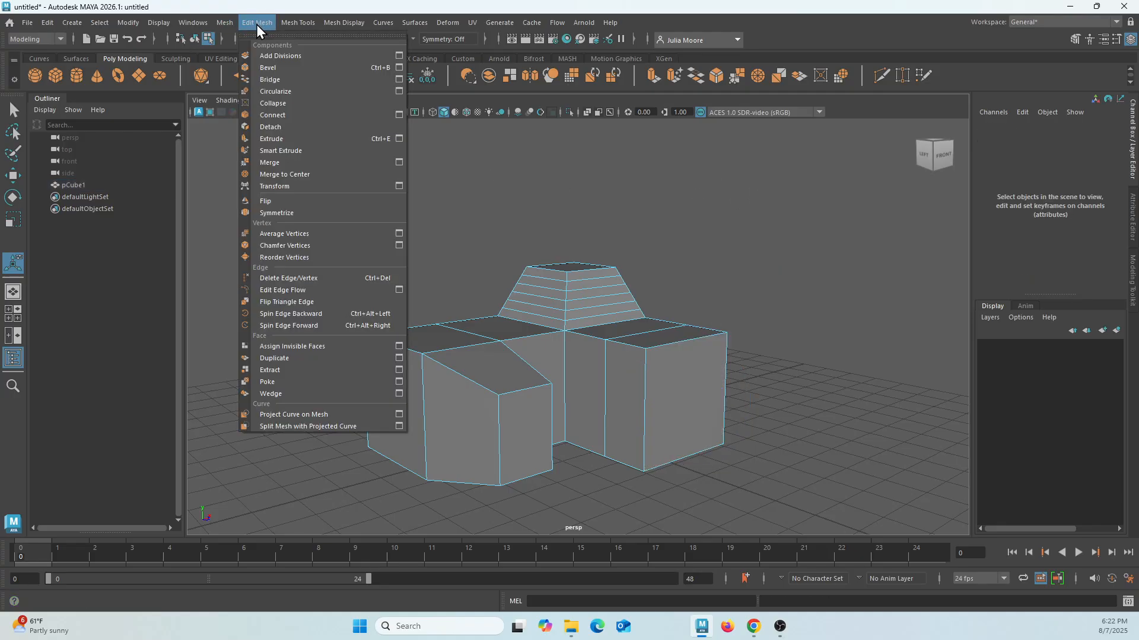
{"action": "left_click", "coordinate": [278, 140]}
Step: Stack two more in-place extrusions on the front block's end face, deselecting it after each one
{"action": "left_click", "coordinate": [683, 401]}
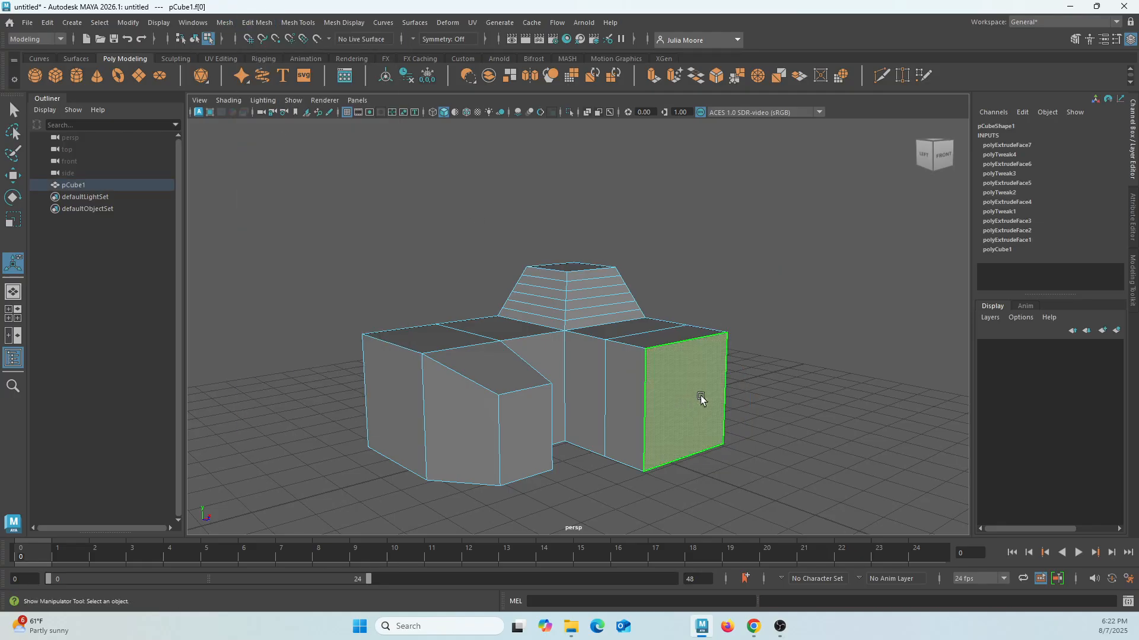
{"action": "key", "text": "w"}
{"action": "left_click", "coordinate": [268, 24]}
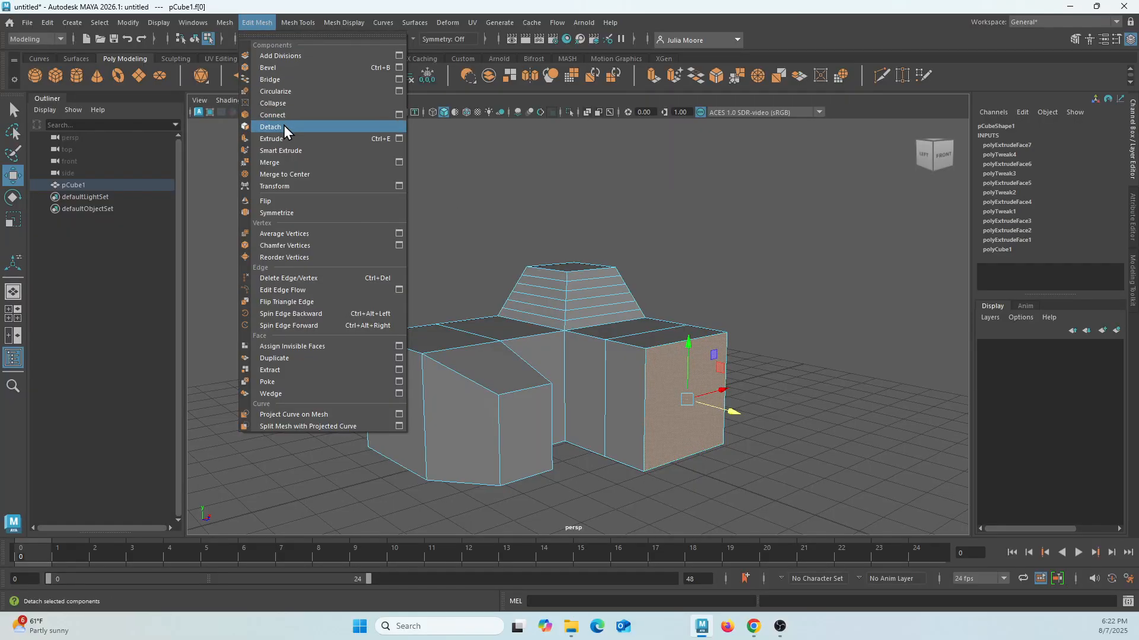
{"action": "left_click", "coordinate": [278, 139]}
{"action": "left_click", "coordinate": [306, 172]}
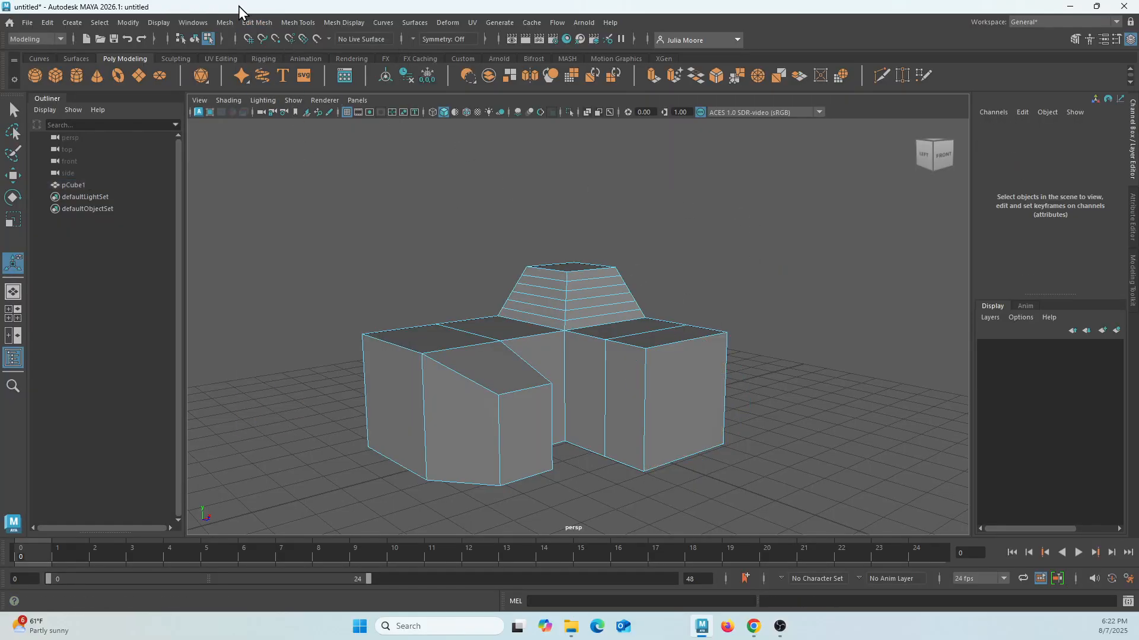
{"action": "left_click", "coordinate": [706, 412]}
{"action": "left_click", "coordinate": [256, 23]}
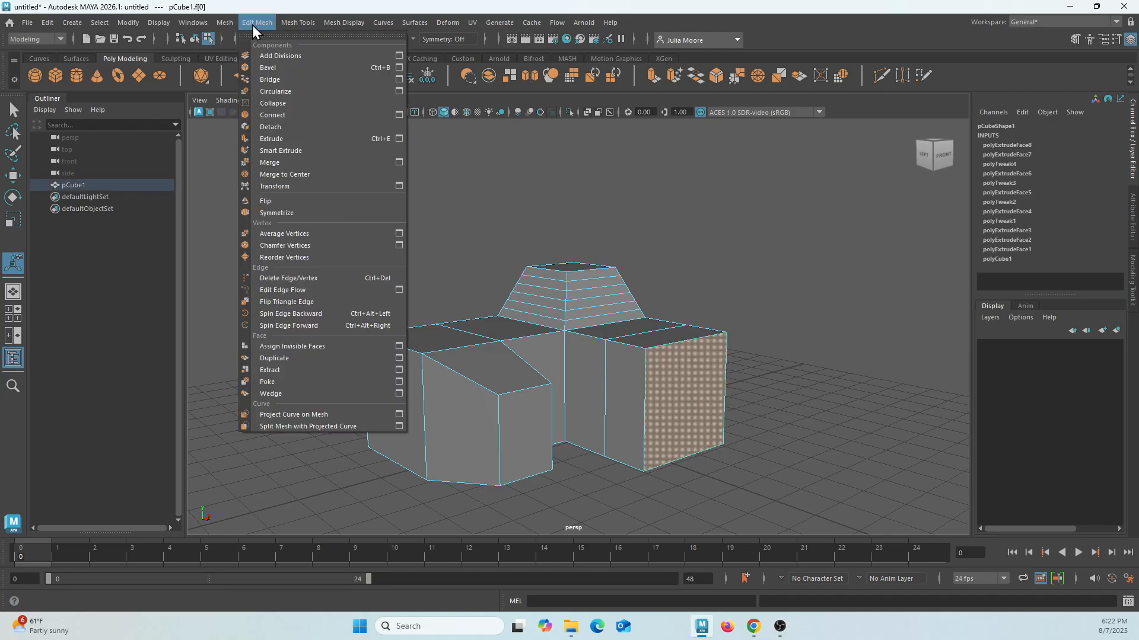
{"action": "left_click", "coordinate": [278, 137]}
{"action": "left_click", "coordinate": [842, 366]}
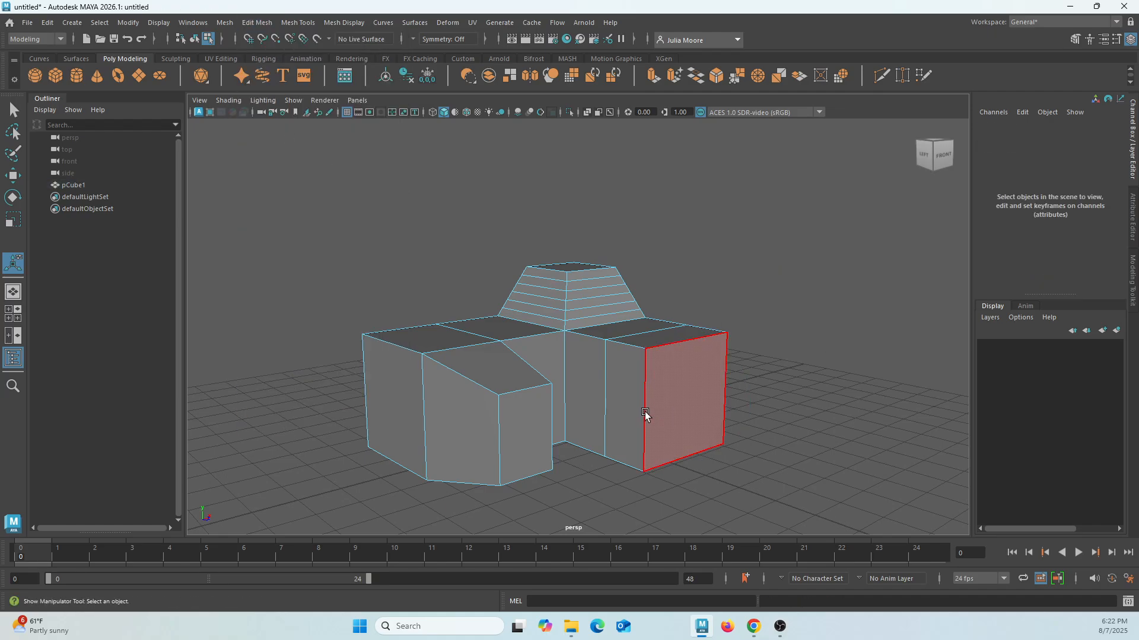
Step: Move the front block's repeatedly extruded end face outward by about 1.3 cm and deselect it
{"action": "left_click", "coordinate": [694, 429]}
{"action": "key", "text": "w"}
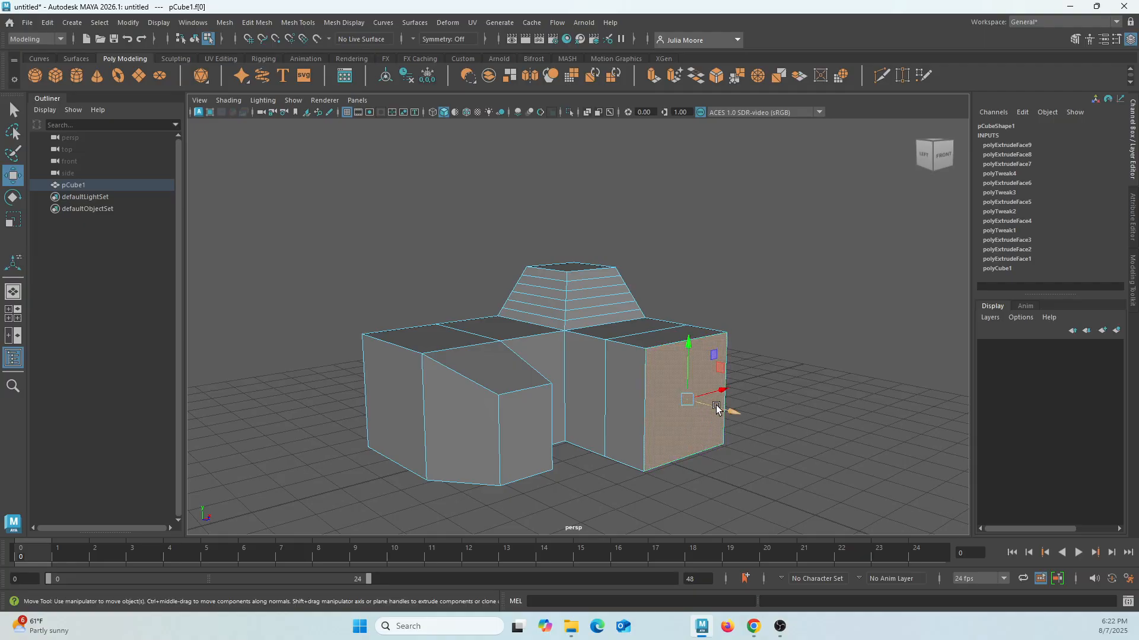
{"action": "left_click_drag", "start_coordinate": [719, 409], "coordinate": [765, 417]}
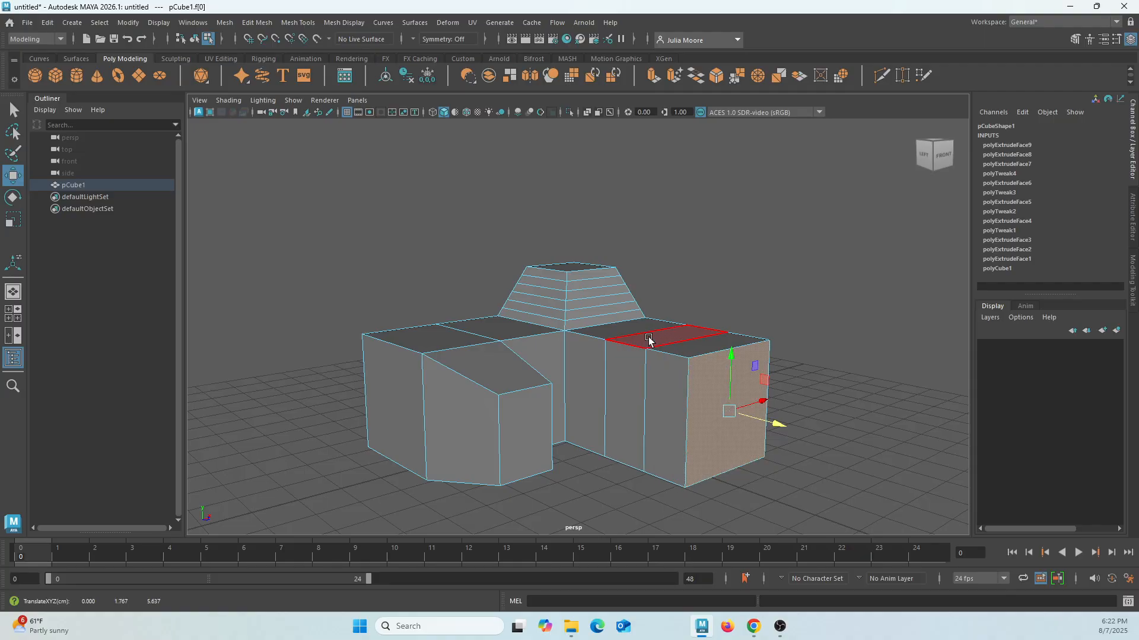
{"action": "left_click", "coordinate": [745, 500]}
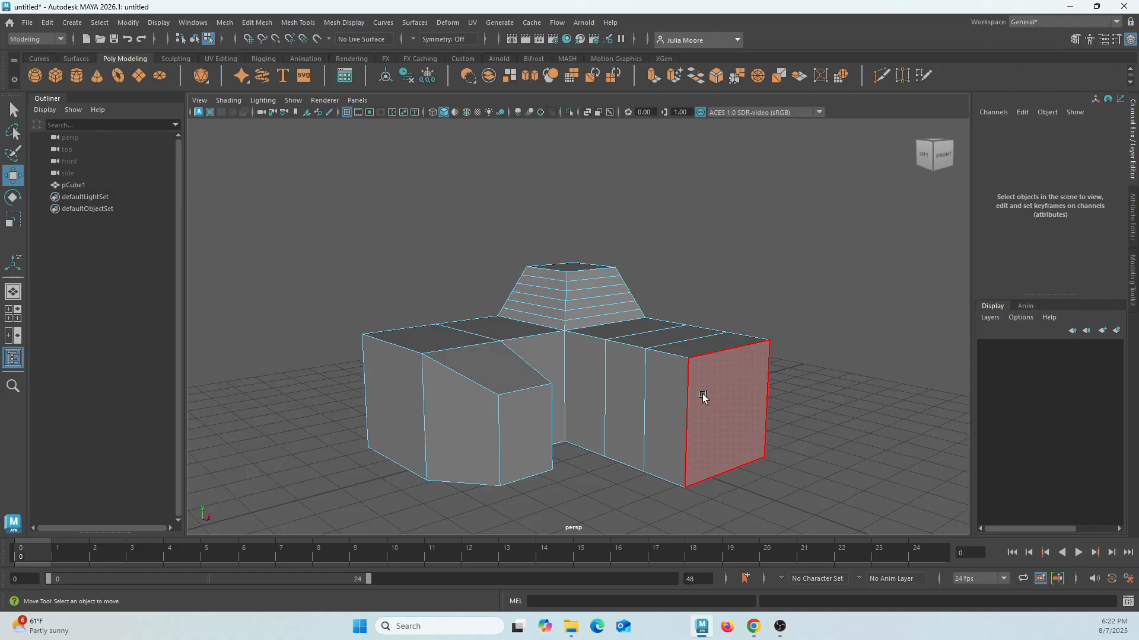
Step: Undo the last outward move of the front block's end face
{"action": "right_click_drag", "start_coordinate": [555, 399], "coordinate": [589, 257]}
{"action": "key", "text": "ctrl+z"}
{"action": "key", "text": "ctrl+z"}
{"action": "key", "text": "ctrl+z"}
{"action": "key", "text": "ctrl+z"}
{"action": "key", "text": "ctrl+z"}
{"action": "key", "text": "ctrl+z"}
{"action": "key", "text": "ctrl+z"}
{"action": "key", "text": "ctrl+z"}
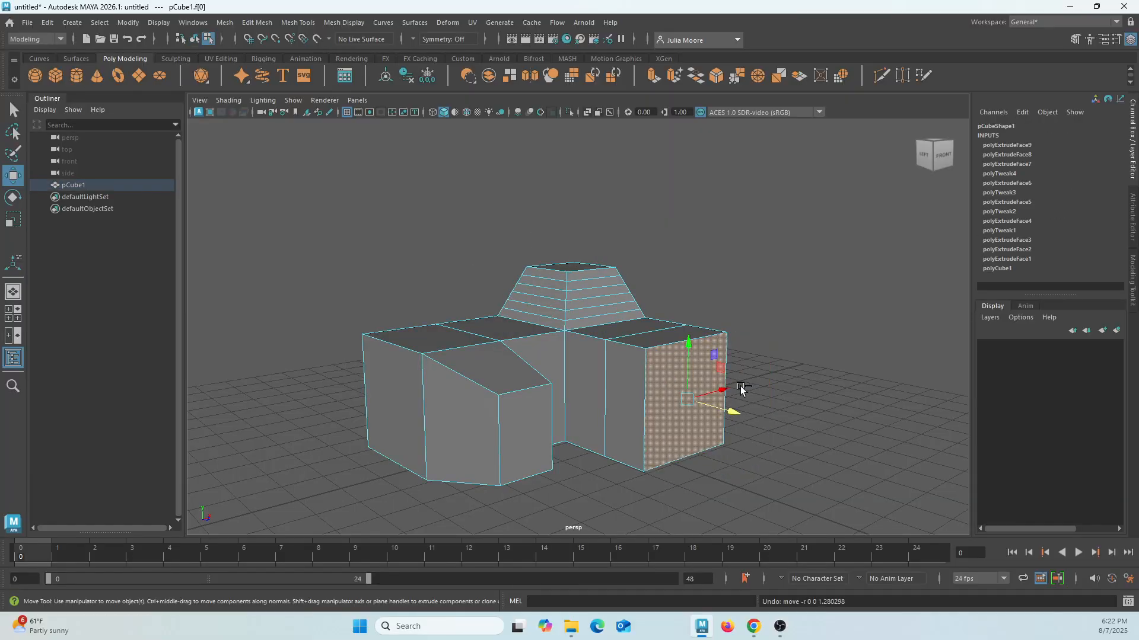
Step: Undo all the extrusions and face edits back to the plain cube, and return to object selection mode
{"action": "key", "text": "ctrl+z"}
{"action": "key", "text": "ctrl+z"}
{"action": "key", "text": "ctrl+z"}
{"action": "key", "text": "ctrl+z"}
{"action": "key", "text": "ctrl+z"}
{"action": "key", "text": "ctrl+z"}
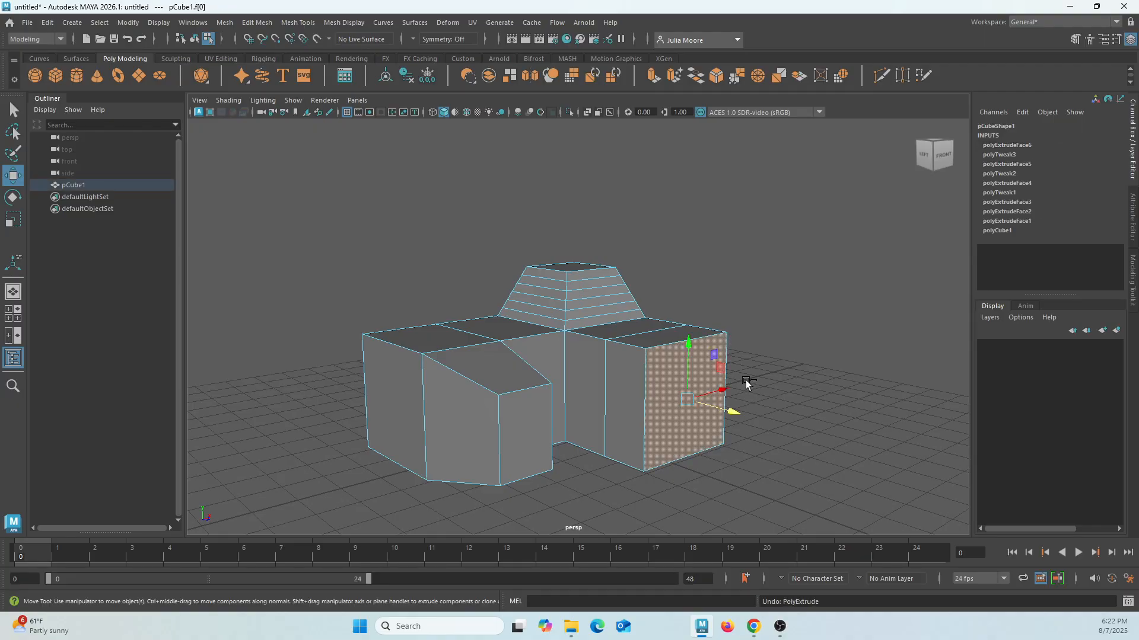
{"action": "key", "text": "ctrl+z"}
{"action": "key", "text": "ctrl+z"}
{"action": "key", "text": "ctrl+z"}
{"action": "key", "text": "ctrl+z"}
{"action": "key", "text": "ctrl+z"}
{"action": "key", "text": "ctrl+z"}
{"action": "key", "text": "ctrl+z"}
{"action": "key", "text": "ctrl+z"}
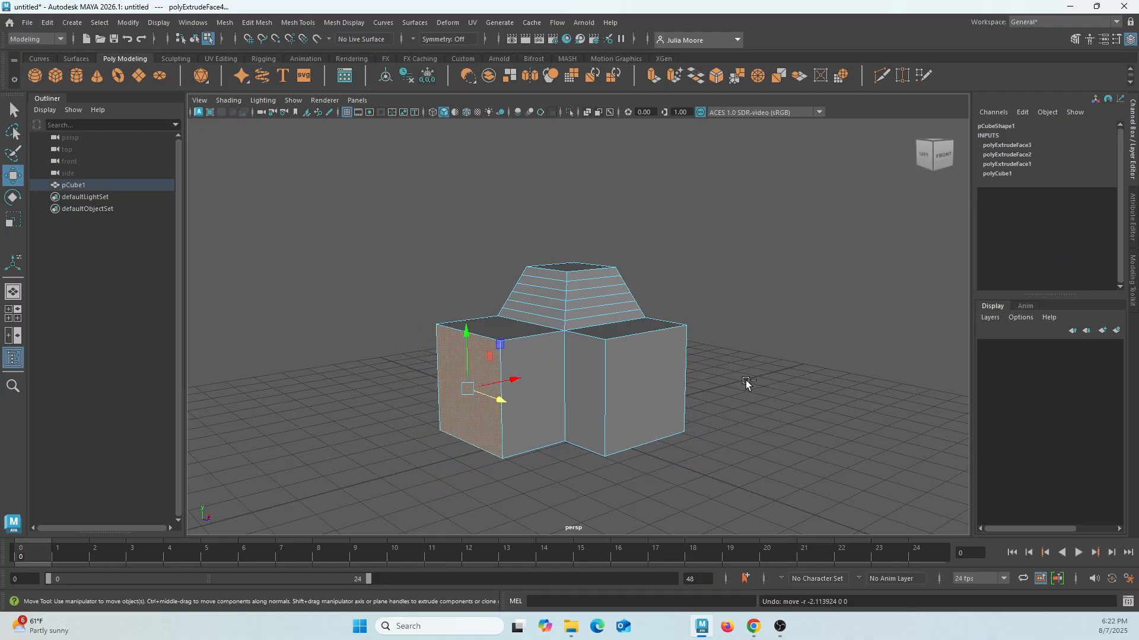
{"action": "key", "text": "ctrl+z"}
{"action": "key", "text": "ctrl+z"}
{"action": "key", "text": "ctrl+z"}
{"action": "key", "text": "ctrl+z"}
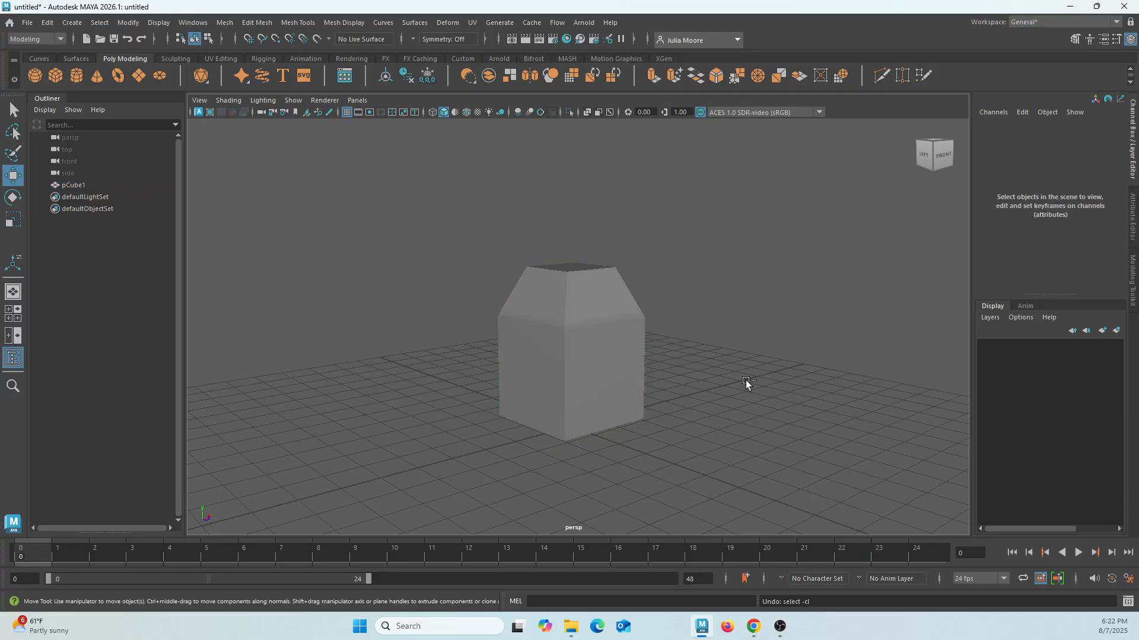
{"action": "key", "text": "ctrl+z"}
{"action": "key", "text": "ctrl+z"}
{"action": "key", "text": "ctrl+z"}
{"action": "key", "text": "ctrl+z"}
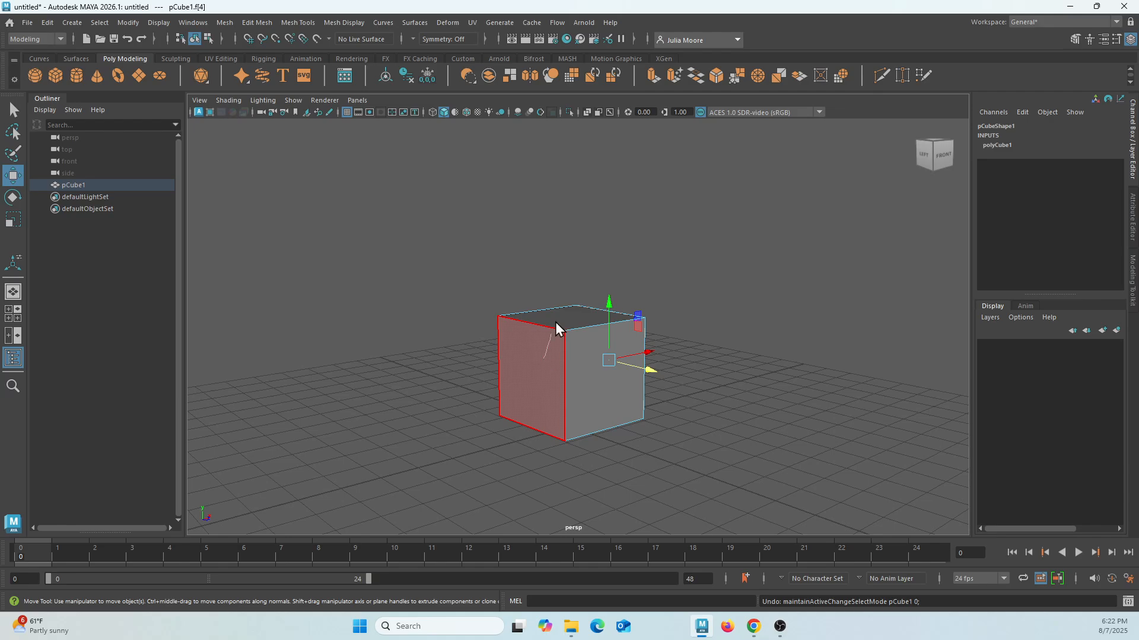
{"action": "right_click_drag", "start_coordinate": [543, 274], "coordinate": [569, 291]}
{"action": "right_click_drag", "start_coordinate": [600, 250], "coordinate": [600, 252]}
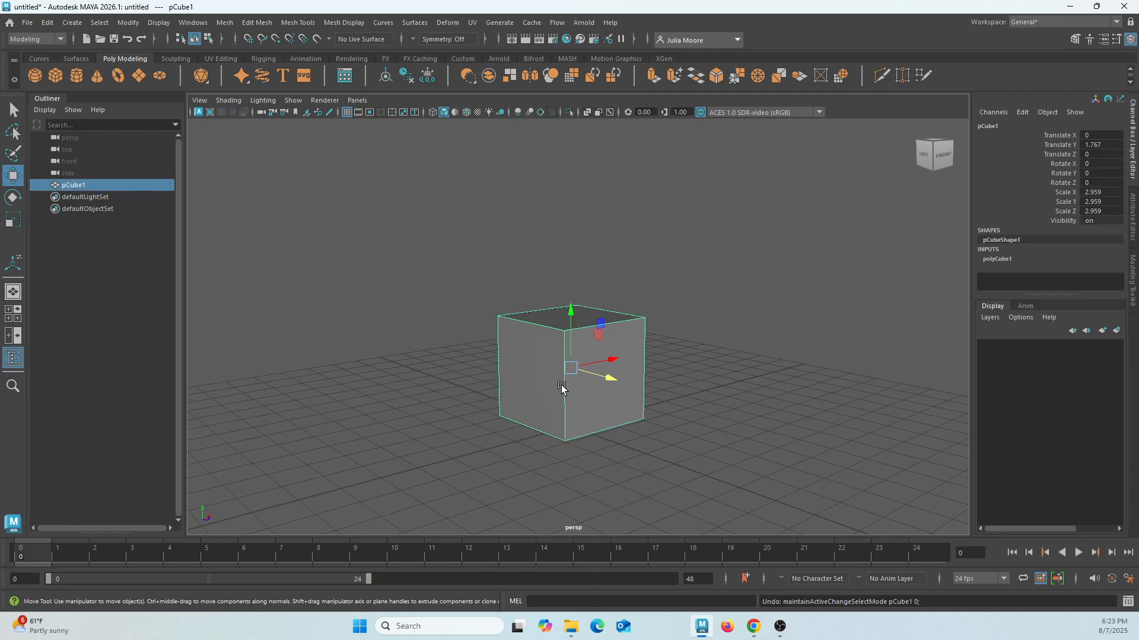
Step: Extrude the cube's positive-X side face outward and scale the new end face down to form a taper
{"action": "left_click_drag", "start_coordinate": [631, 436], "coordinate": [590, 414], "text": "alt"}
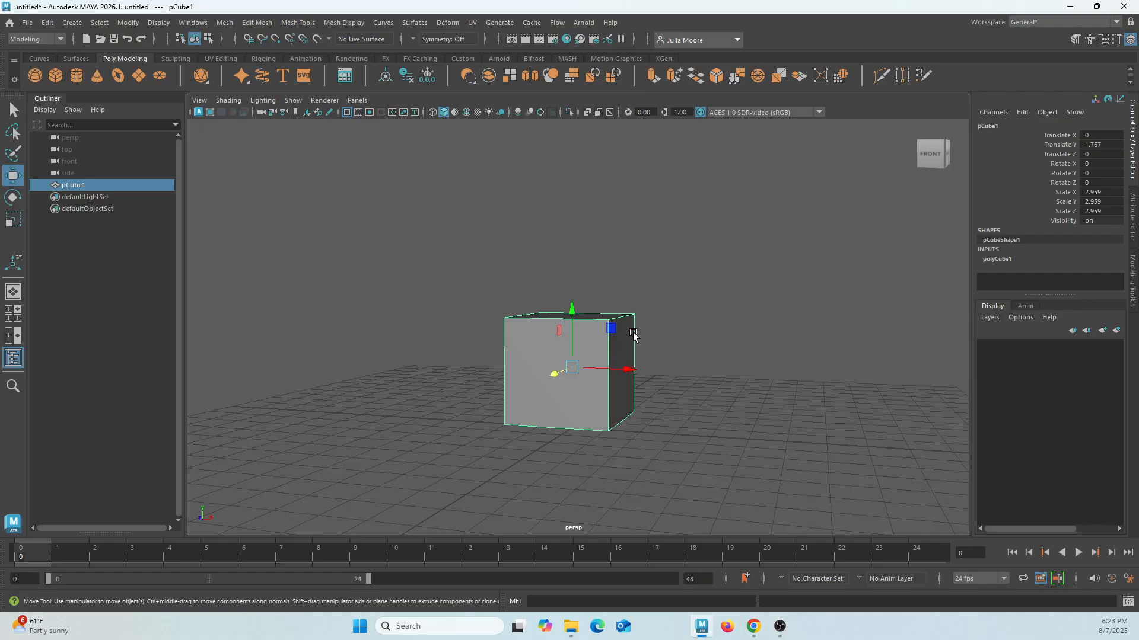
{"action": "right_click_drag", "start_coordinate": [630, 335], "coordinate": [628, 306]}
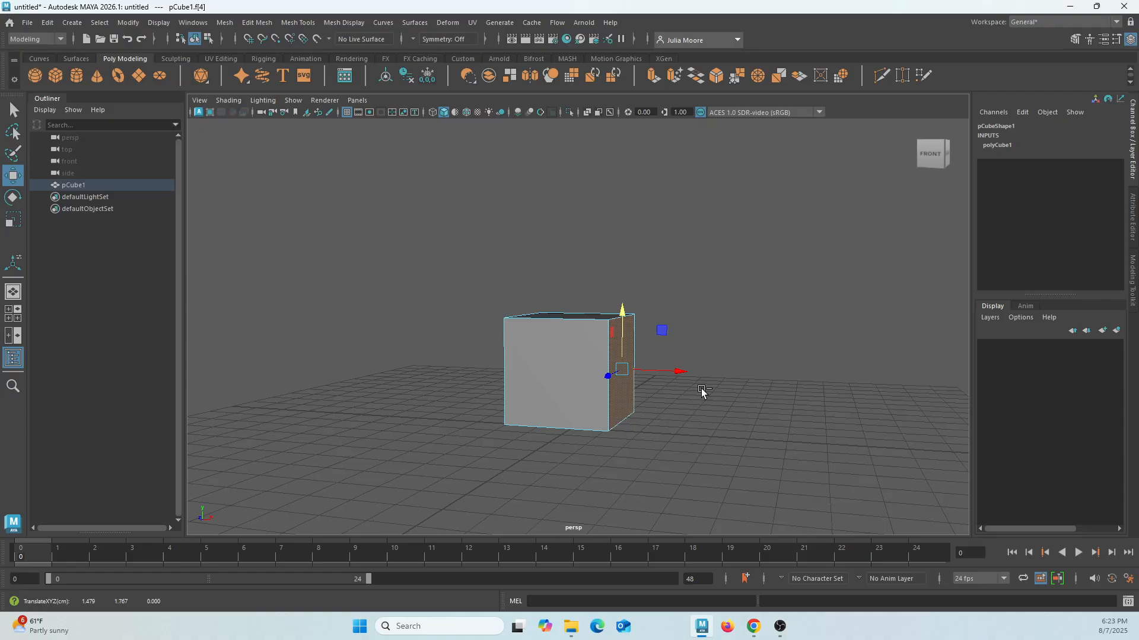
{"action": "key", "text": "ctrl+e"}
{"action": "left_click_drag", "start_coordinate": [679, 387], "coordinate": [668, 414]}
{"action": "key", "text": "r"}
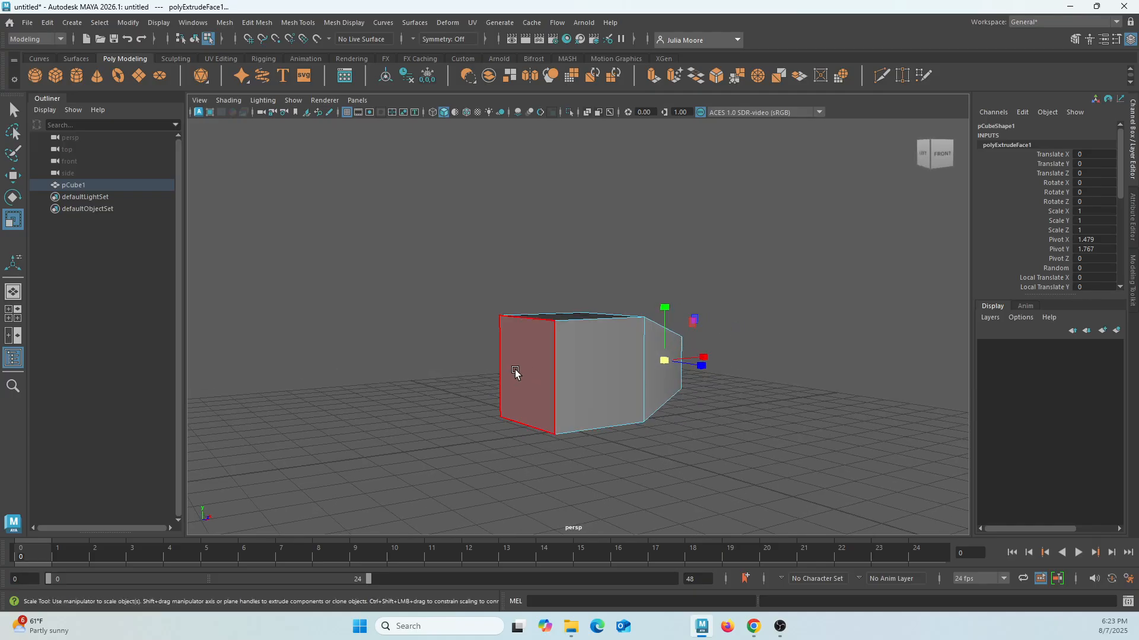
Step: Extrude the cube's opposite, negative-X side face outward into a full-size block
{"action": "left_click", "coordinate": [530, 373]}
{"action": "key", "text": "w"}
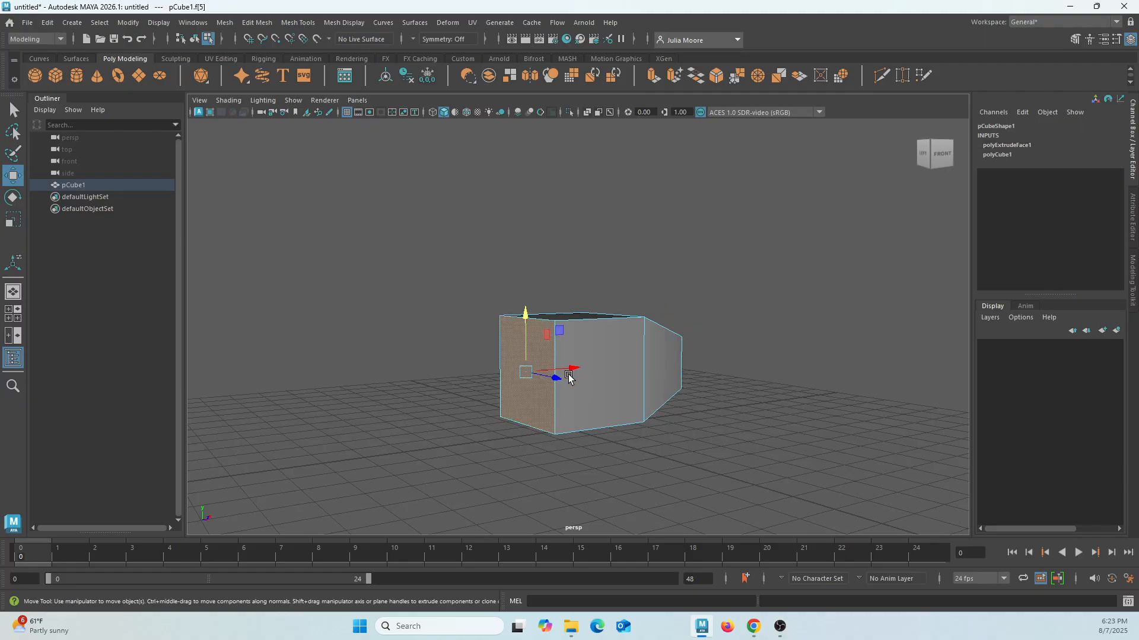
{"action": "key", "text": "ctrl+e"}
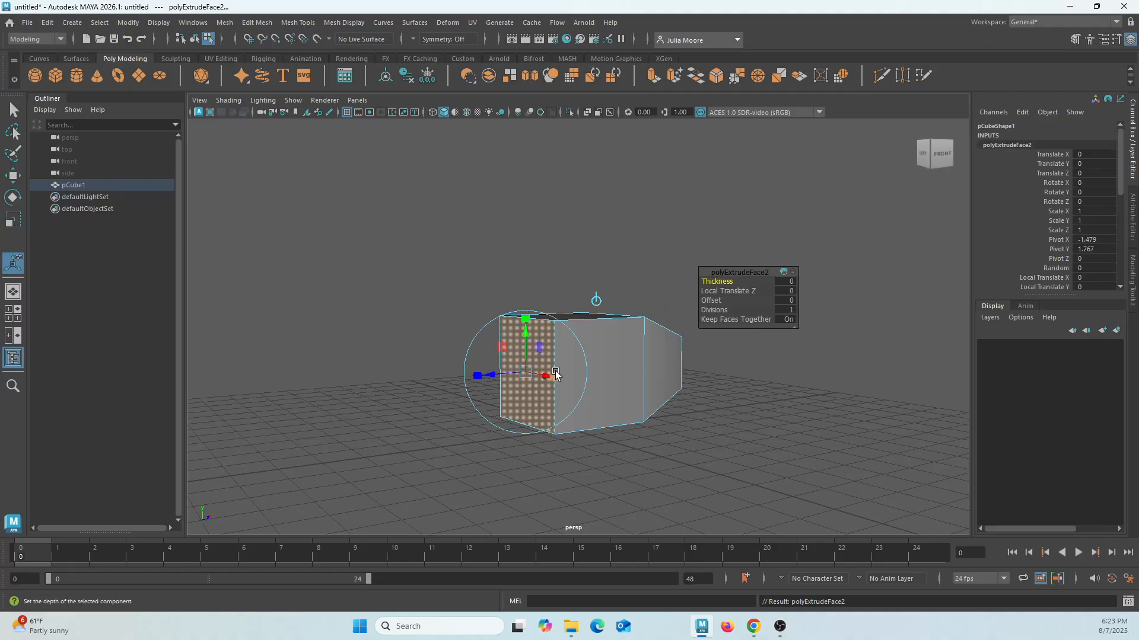
{"action": "left_click_drag", "start_coordinate": [505, 380], "coordinate": [483, 330]}
Step: Extrude the new block's top face upward twice, by about 1.9 and about 2.0 units
{"action": "left_click", "coordinate": [481, 339]}
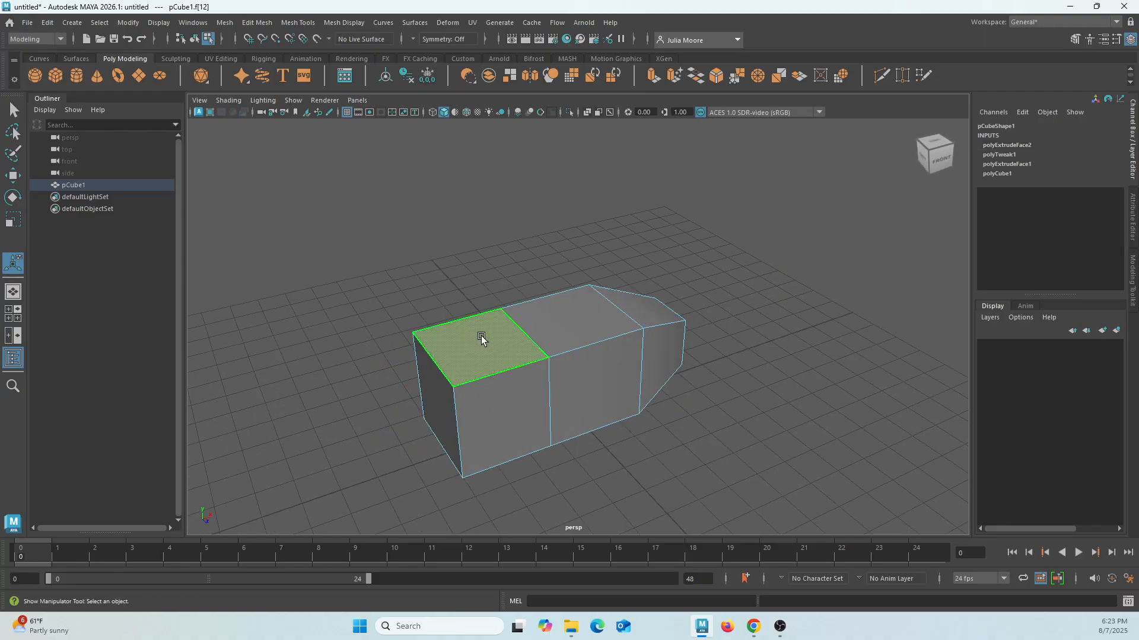
{"action": "key", "text": "ctrl+e"}
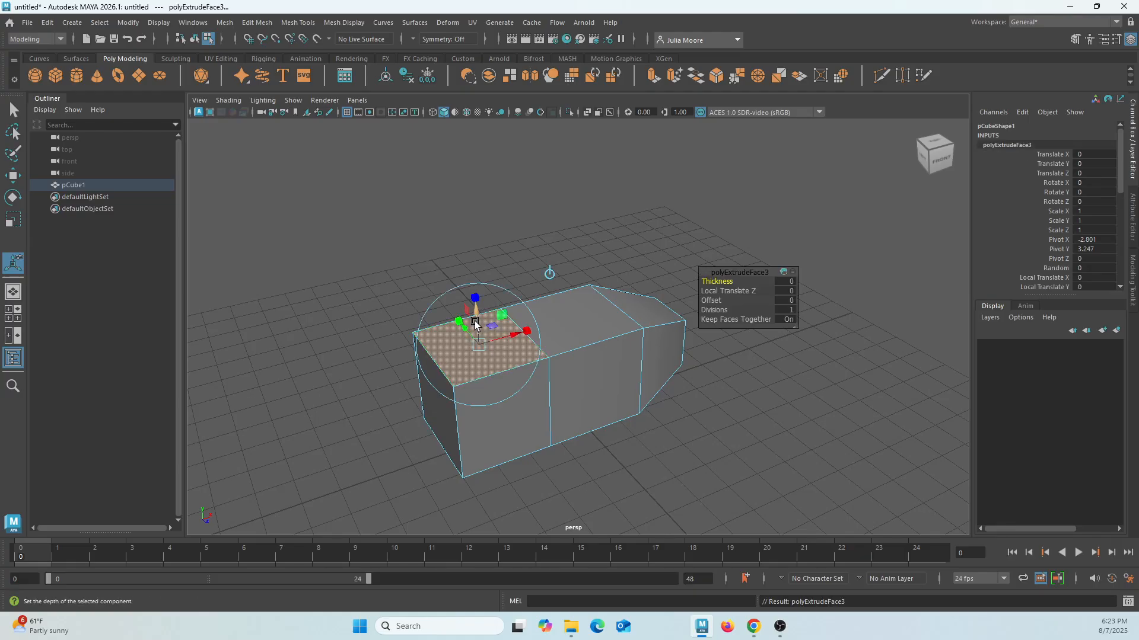
{"action": "left_click_drag", "start_coordinate": [475, 325], "coordinate": [466, 258]}
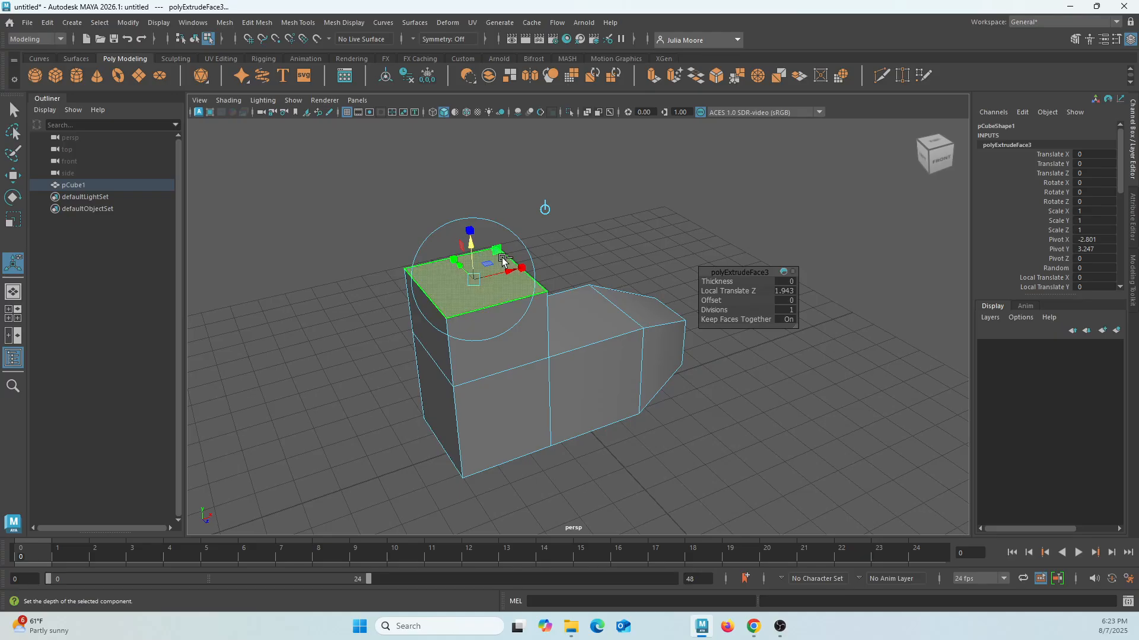
{"action": "key", "text": "ctrl+e"}
{"action": "left_click_drag", "start_coordinate": [470, 259], "coordinate": [466, 181]}
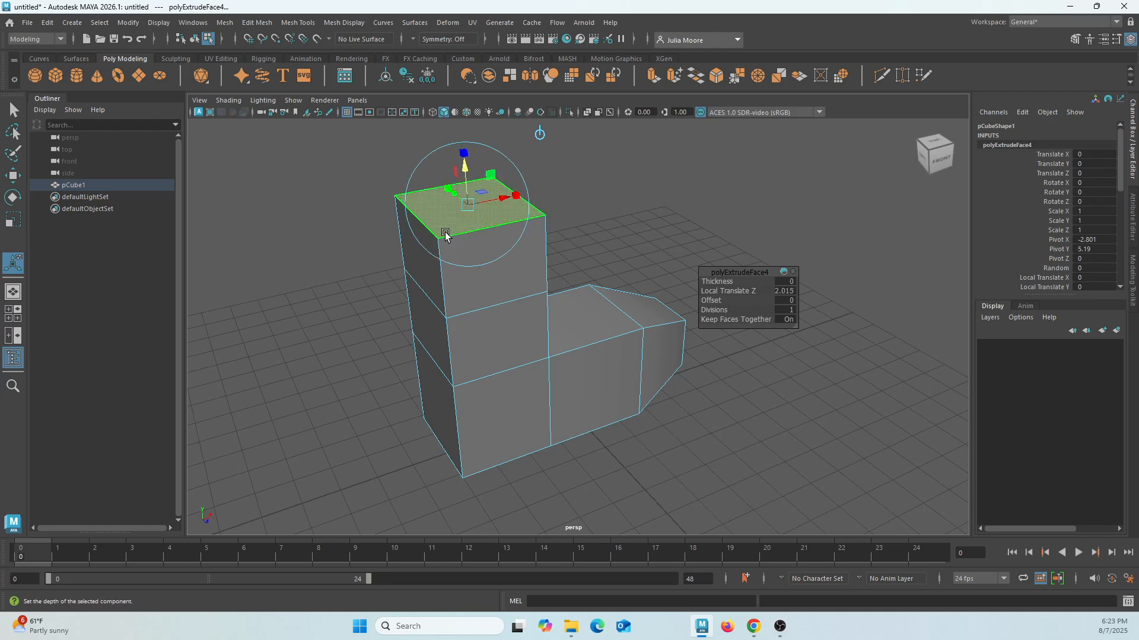
Step: Extrude the outer side face of the uppermost block outward by about 1.66 units with an offset of 0.6
{"action": "left_click", "coordinate": [417, 266]}
{"action": "key", "text": "w"}
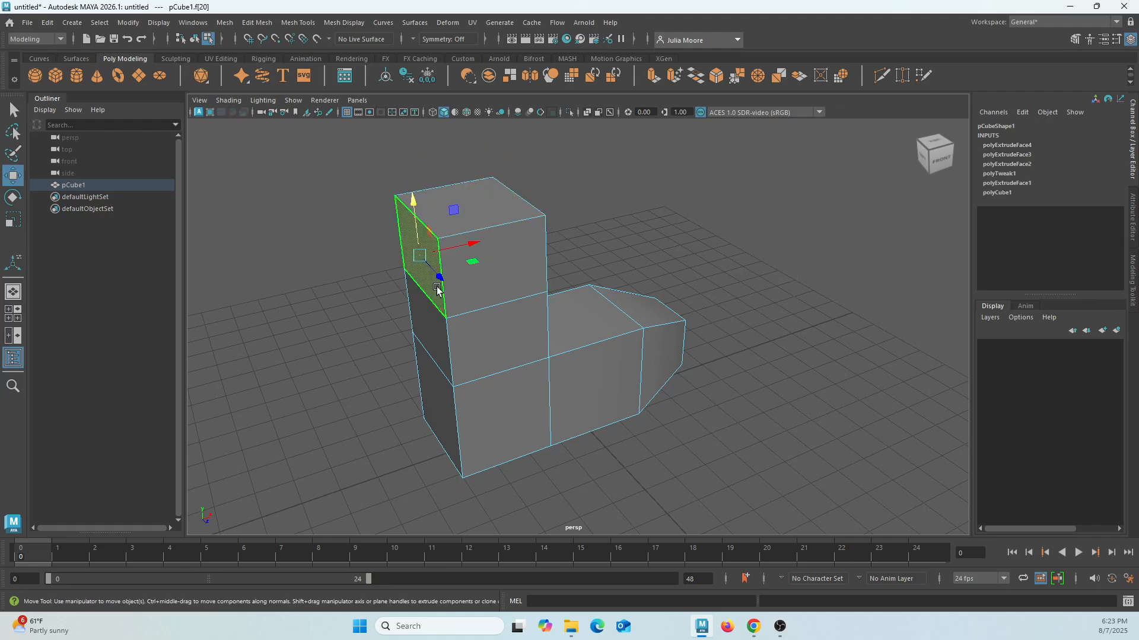
{"action": "key", "text": "ctrl+e"}
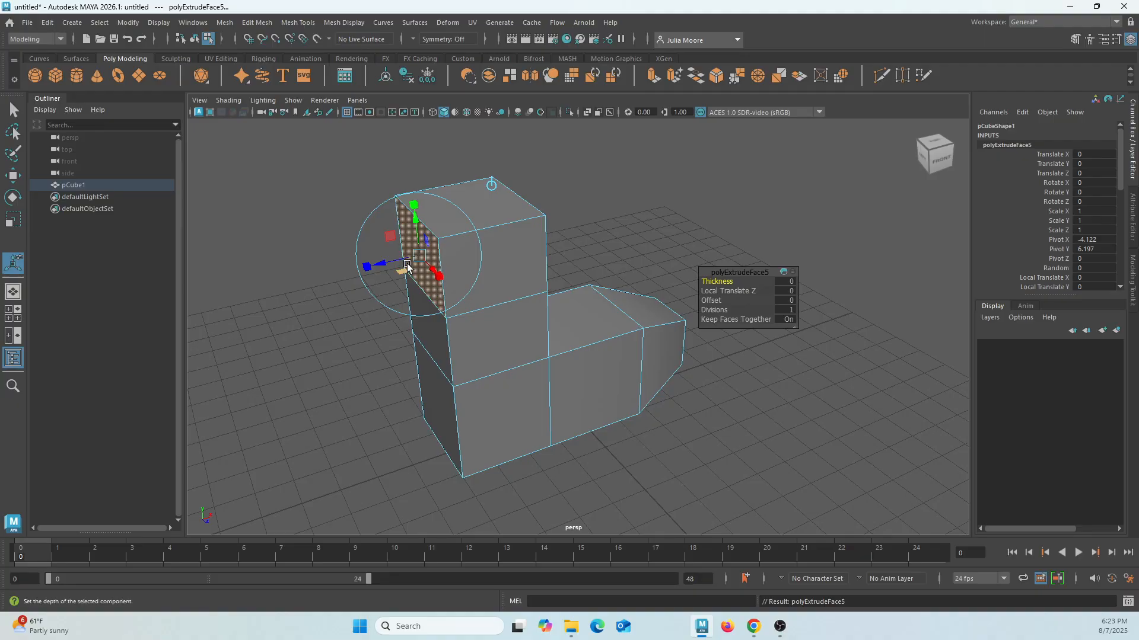
{"action": "left_click_drag", "start_coordinate": [407, 267], "coordinate": [340, 288]}
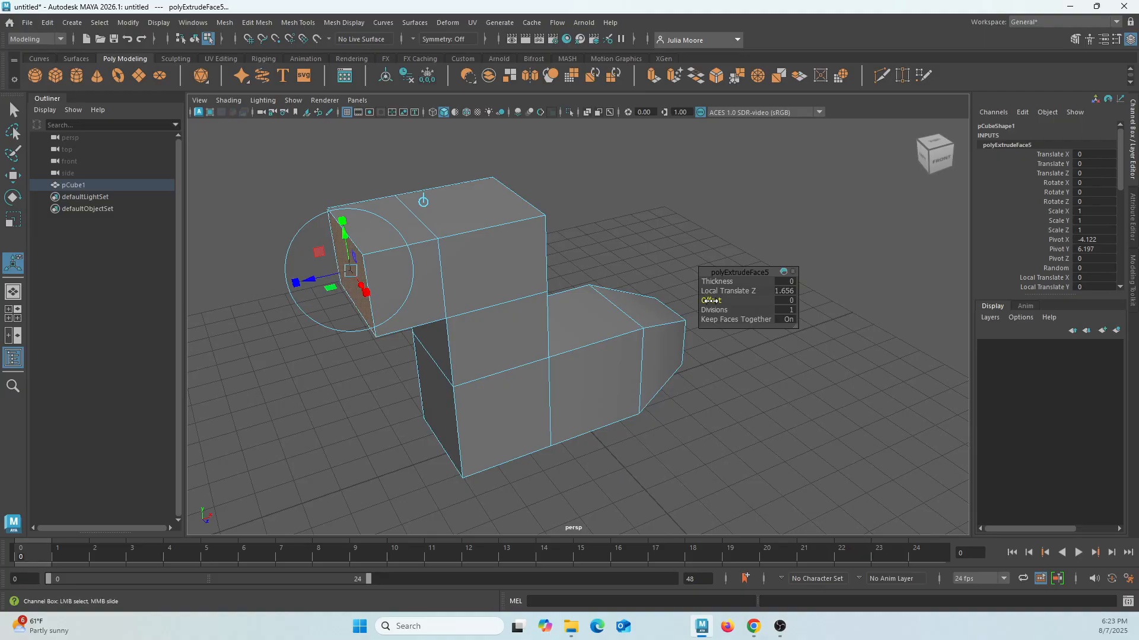
{"action": "left_click_drag", "start_coordinate": [710, 300], "coordinate": [715, 300]}
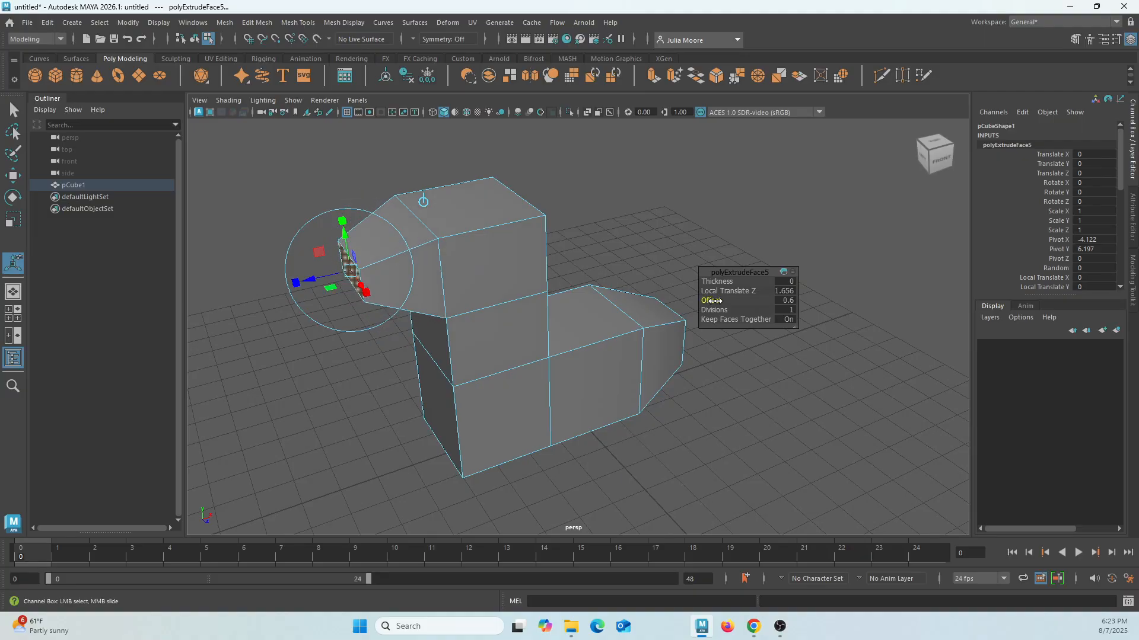
Step: Extrude the small end face of the upper tapered arm outward by about 1.5 units
{"action": "left_click_drag", "start_coordinate": [584, 311], "coordinate": [586, 313], "text": "alt"}
{"action": "left_click_drag", "start_coordinate": [634, 301], "coordinate": [610, 301], "text": "alt"}
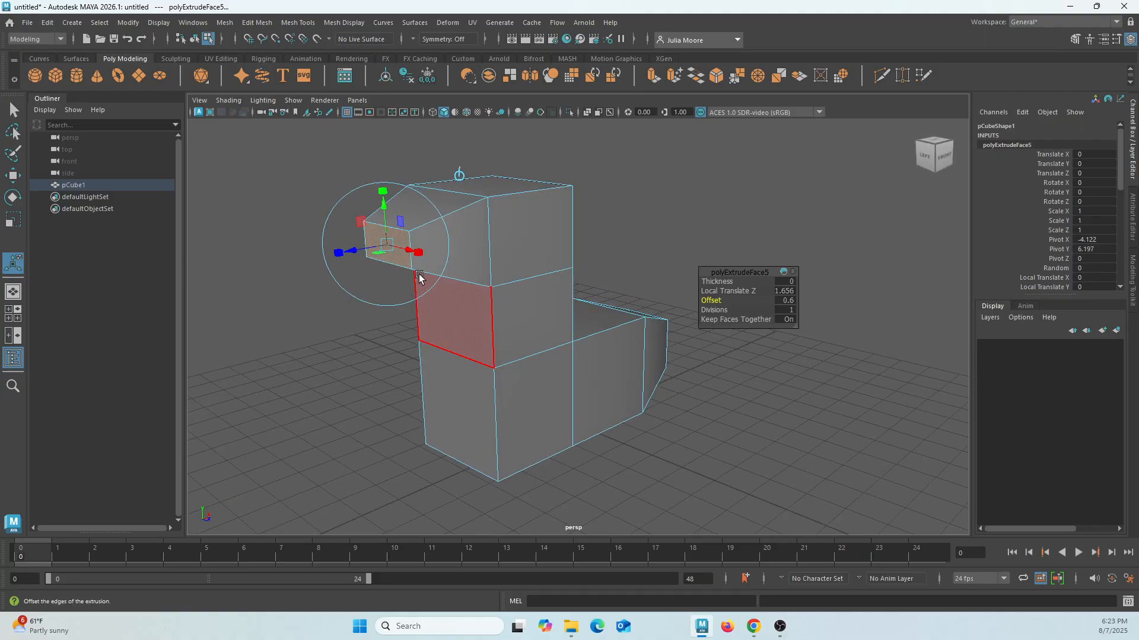
{"action": "key", "text": "ctrl+e"}
{"action": "left_click_drag", "start_coordinate": [360, 254], "coordinate": [289, 261]}
{"action": "left_click_drag", "start_coordinate": [510, 342], "coordinate": [490, 364], "text": "alt"}
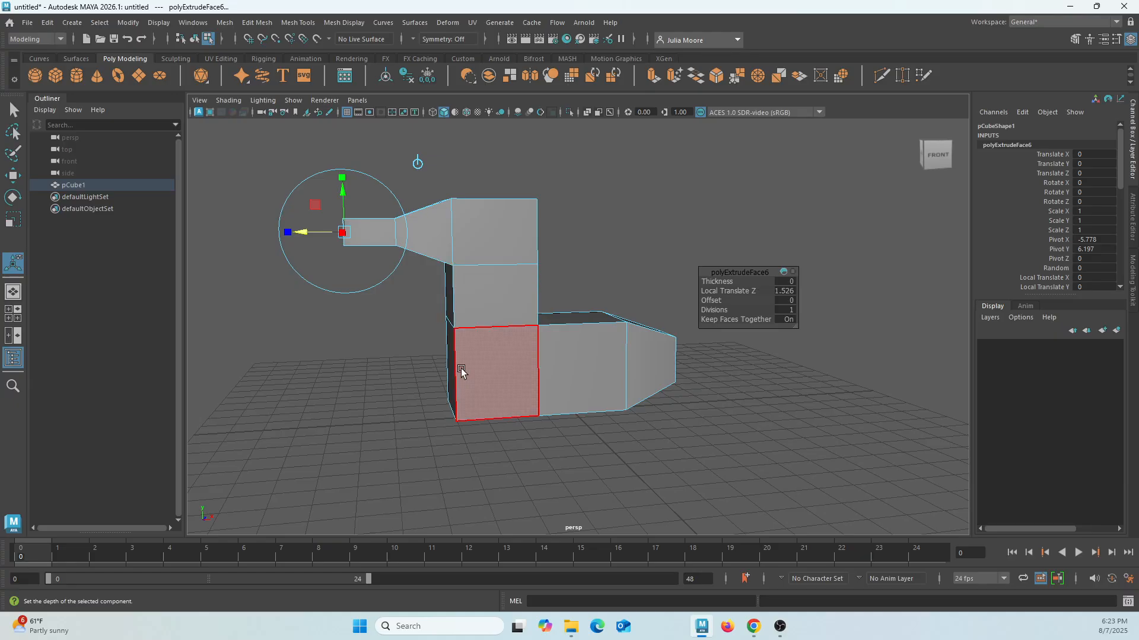